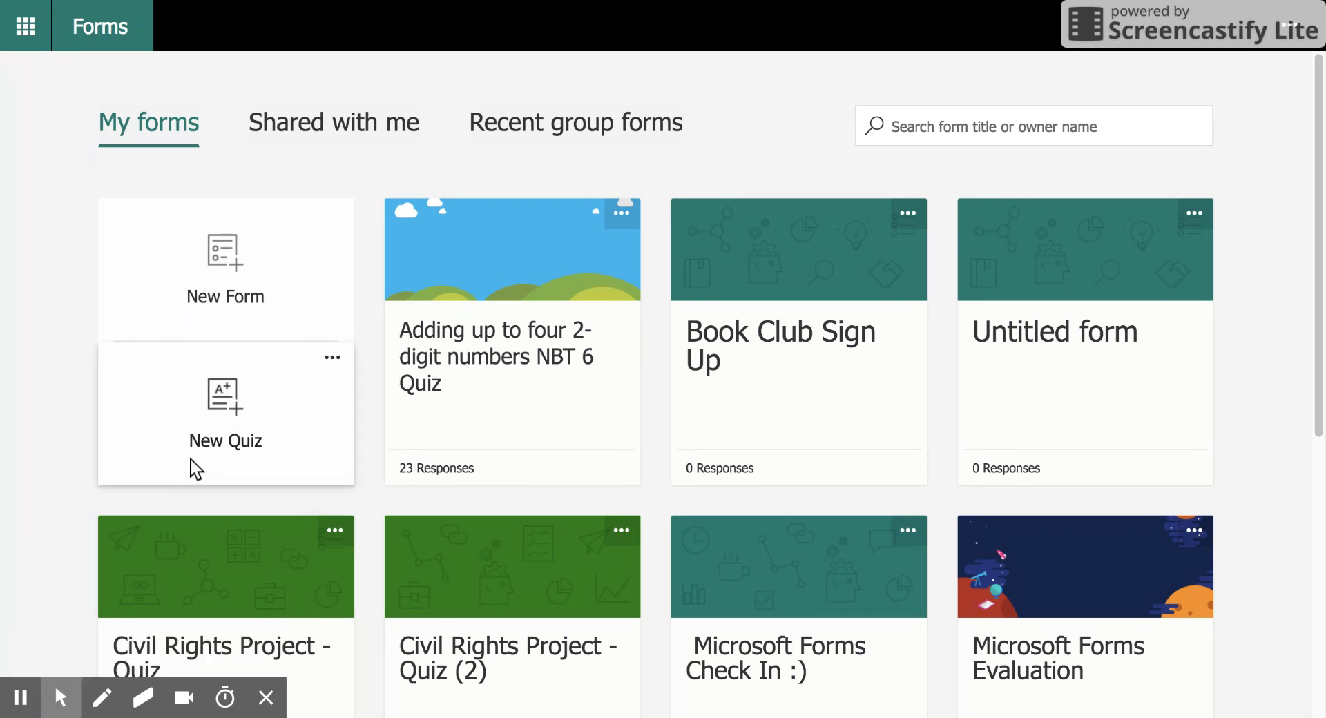
Create a new quiz and title it "My first microsoft quiz".
mouse_move(61, 698)
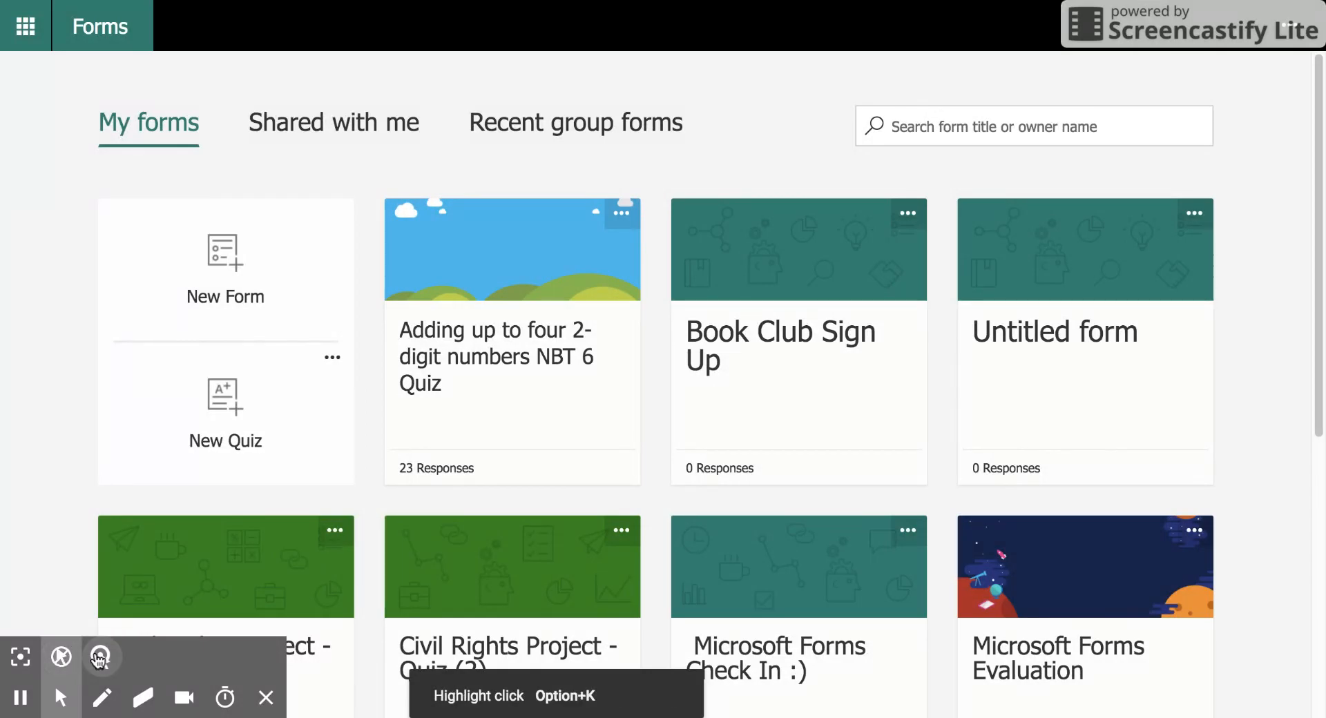
click(193, 418)
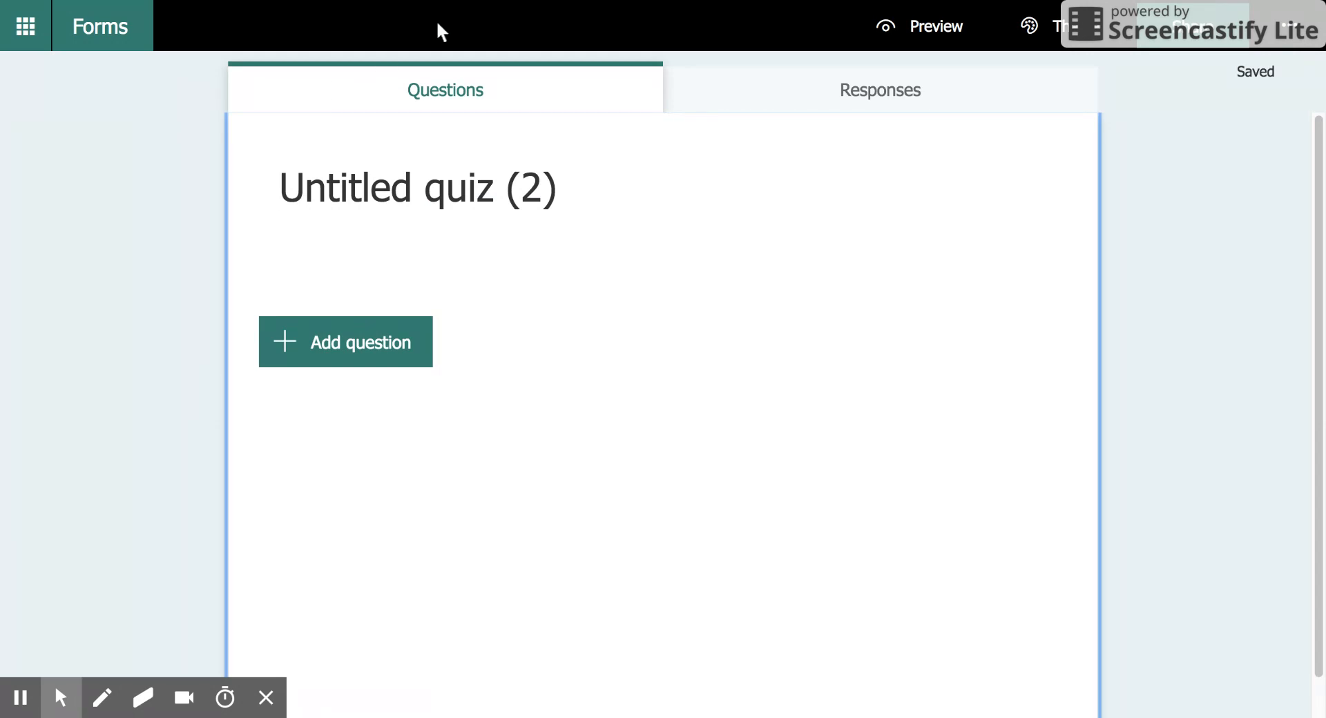
click(379, 171)
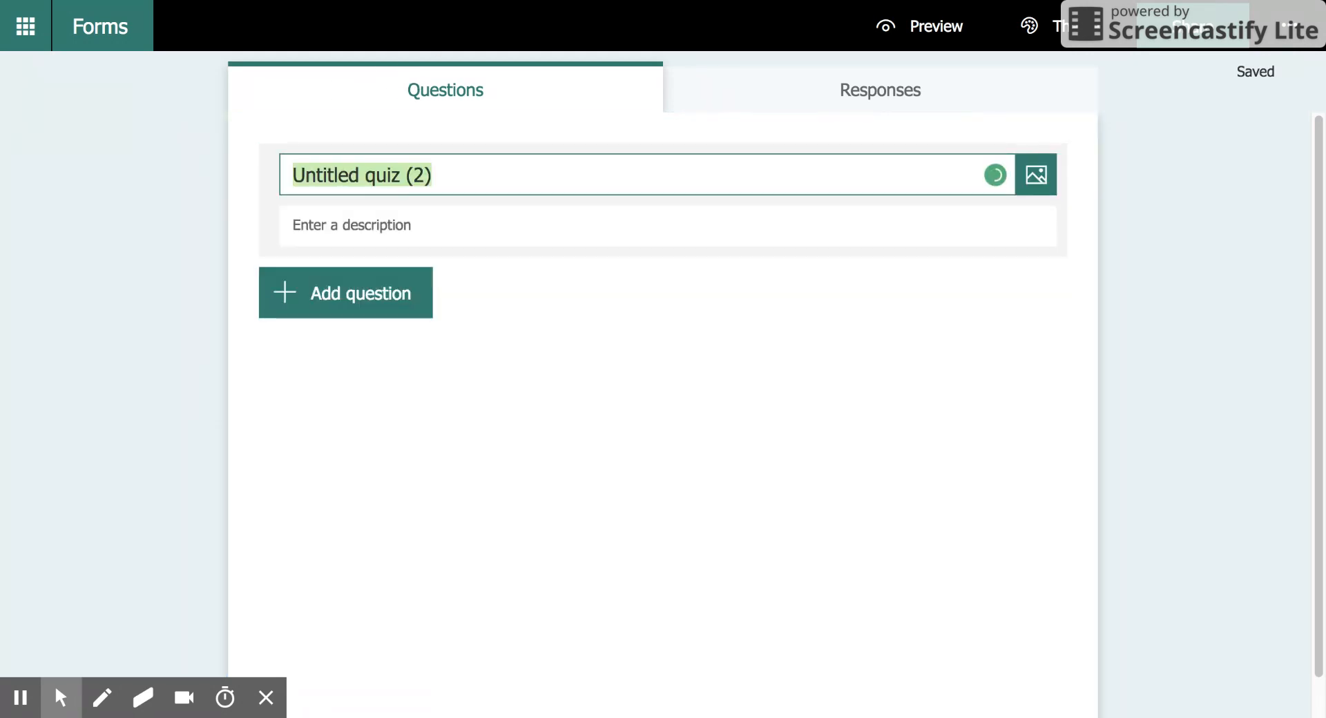
text(My f)
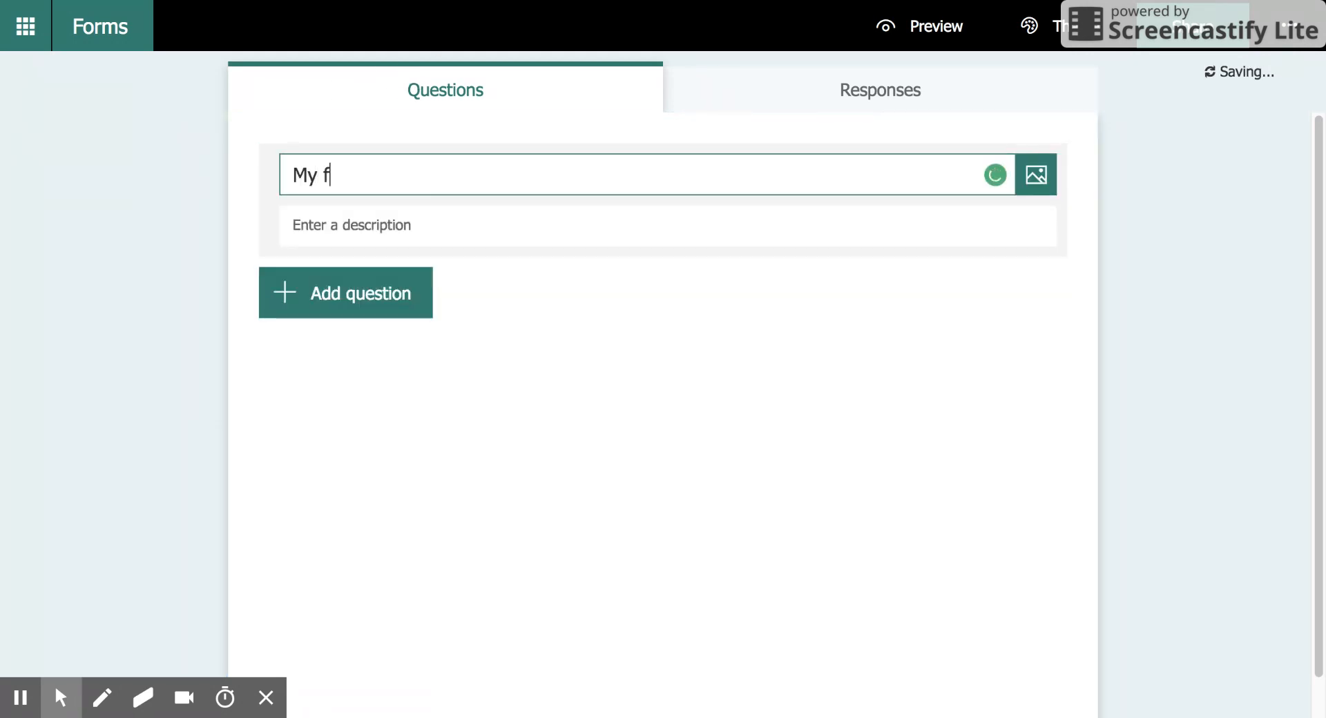
text(irst microsoft quiz)
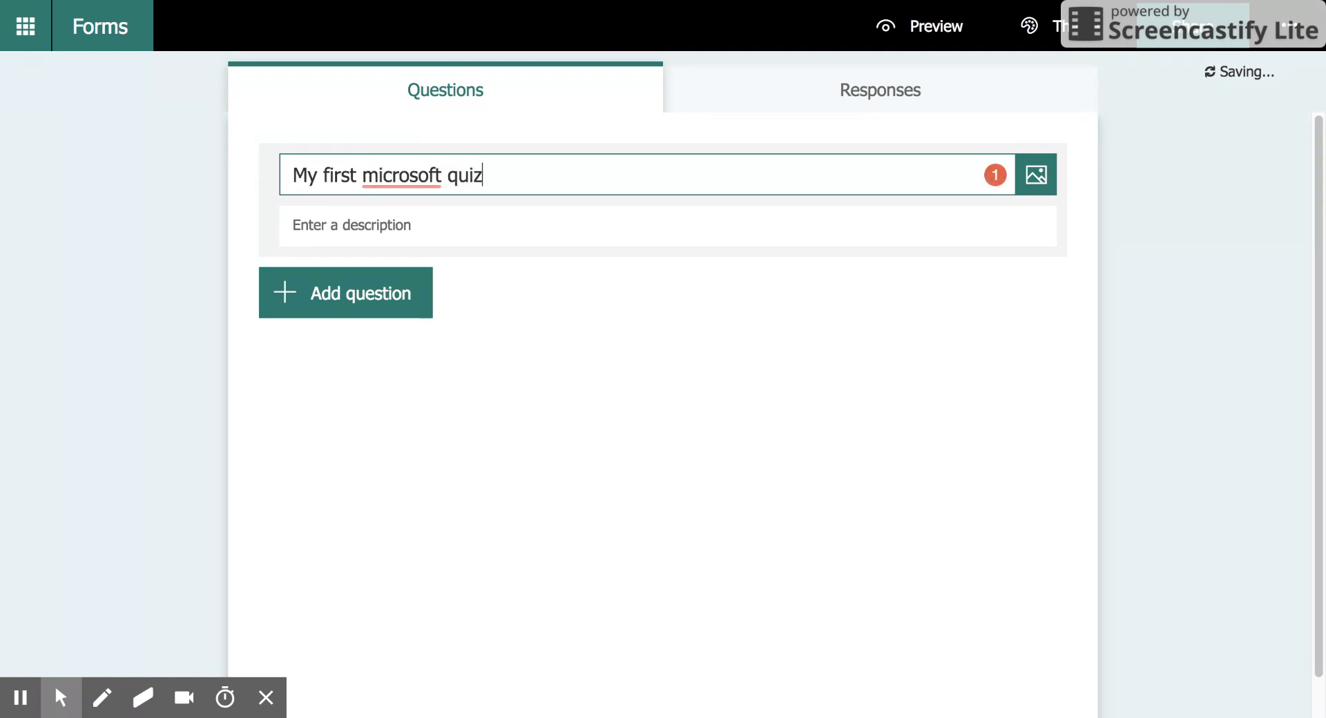
mouse_move(388, 184)
click(396, 239)
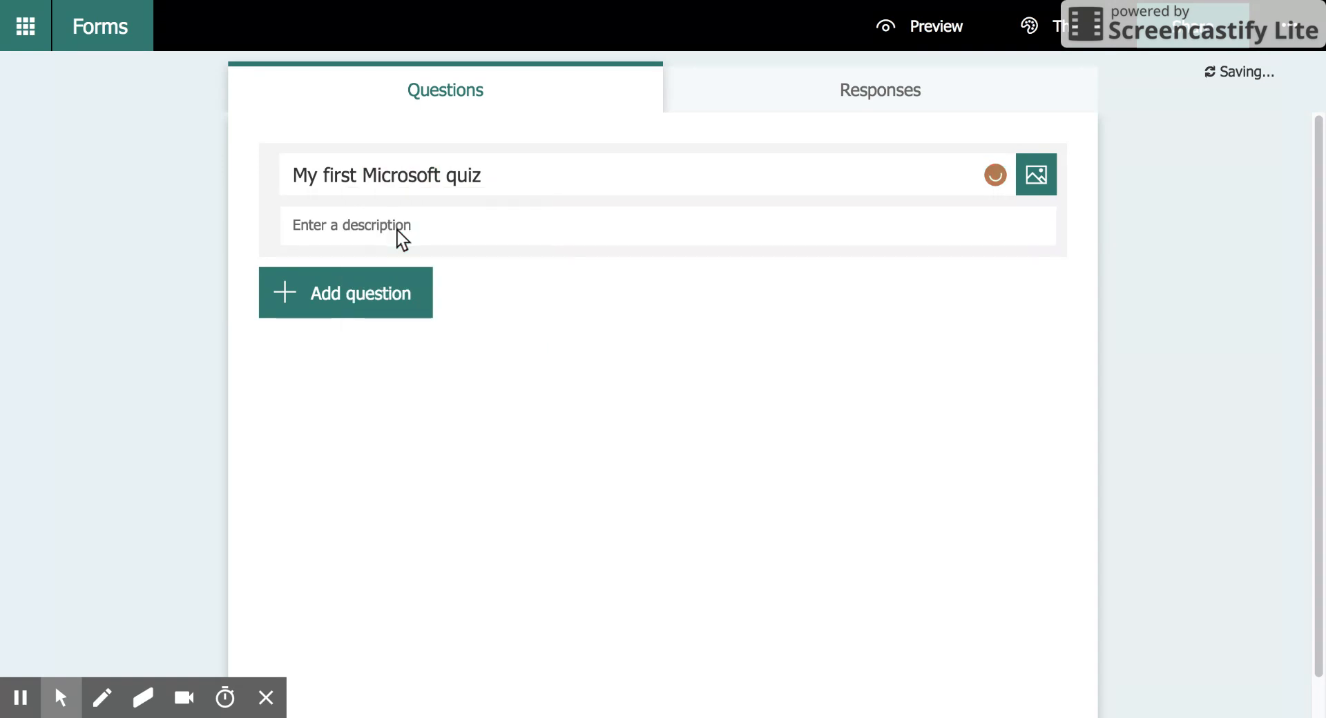
Add a Likert question to the quiz and select its first statement and second option label.
click(411, 275)
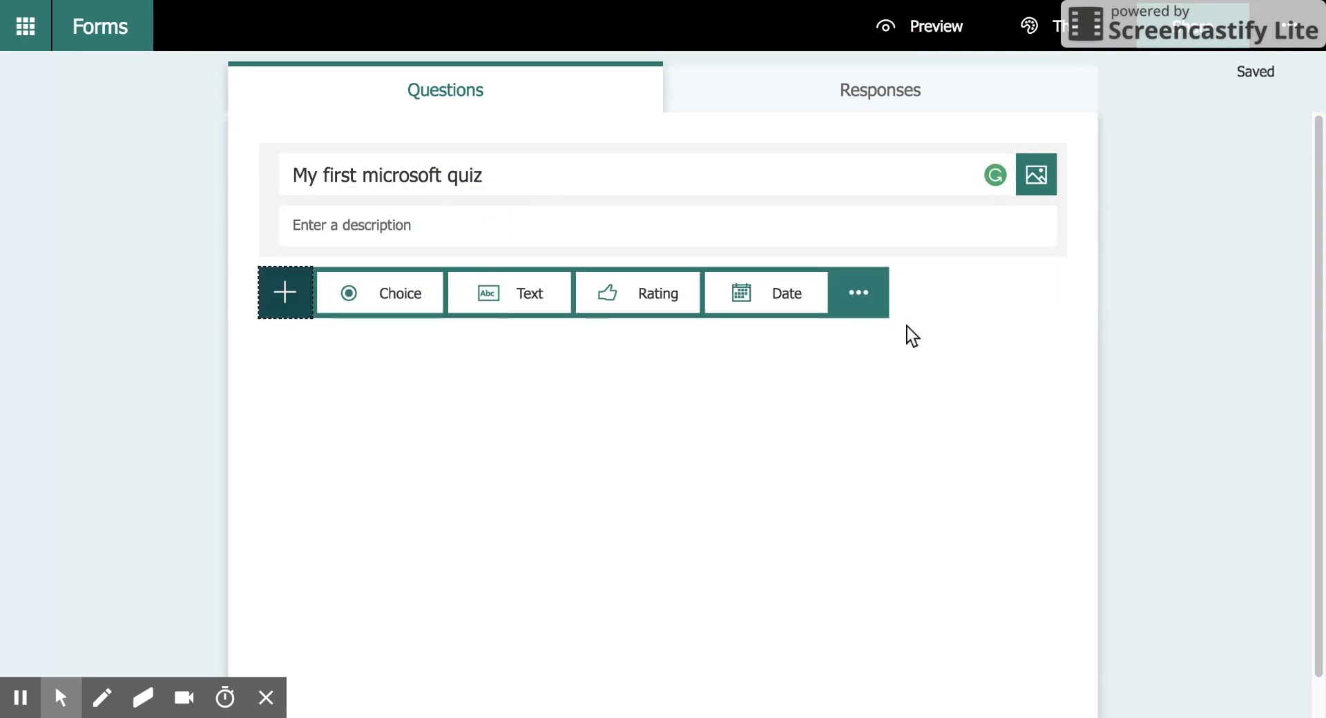
click(872, 306)
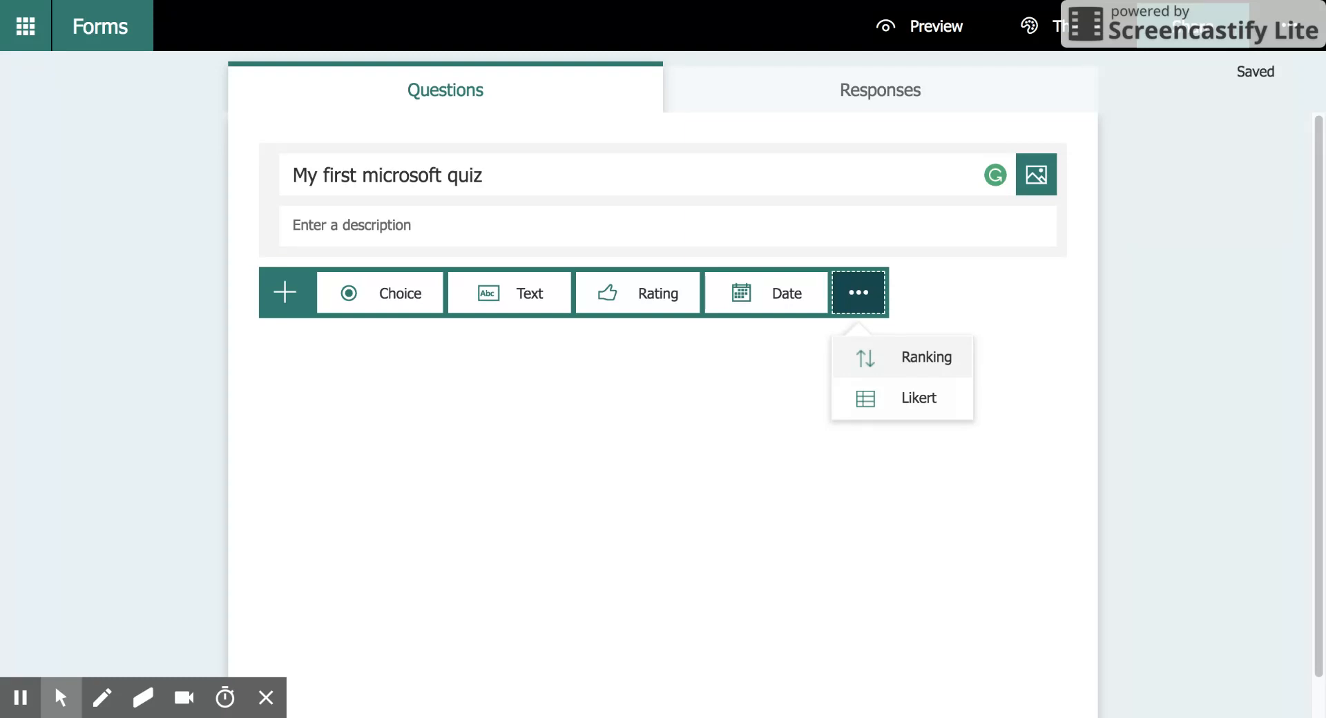
click(905, 404)
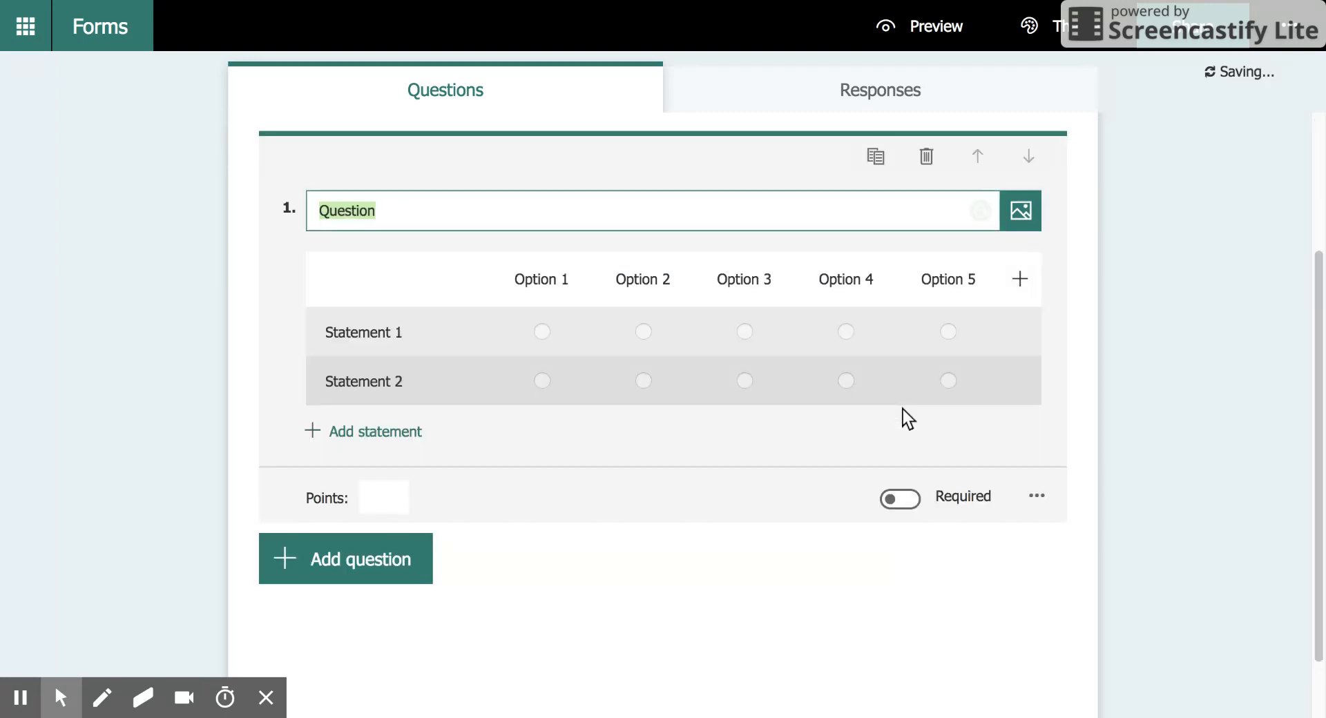
click(394, 332)
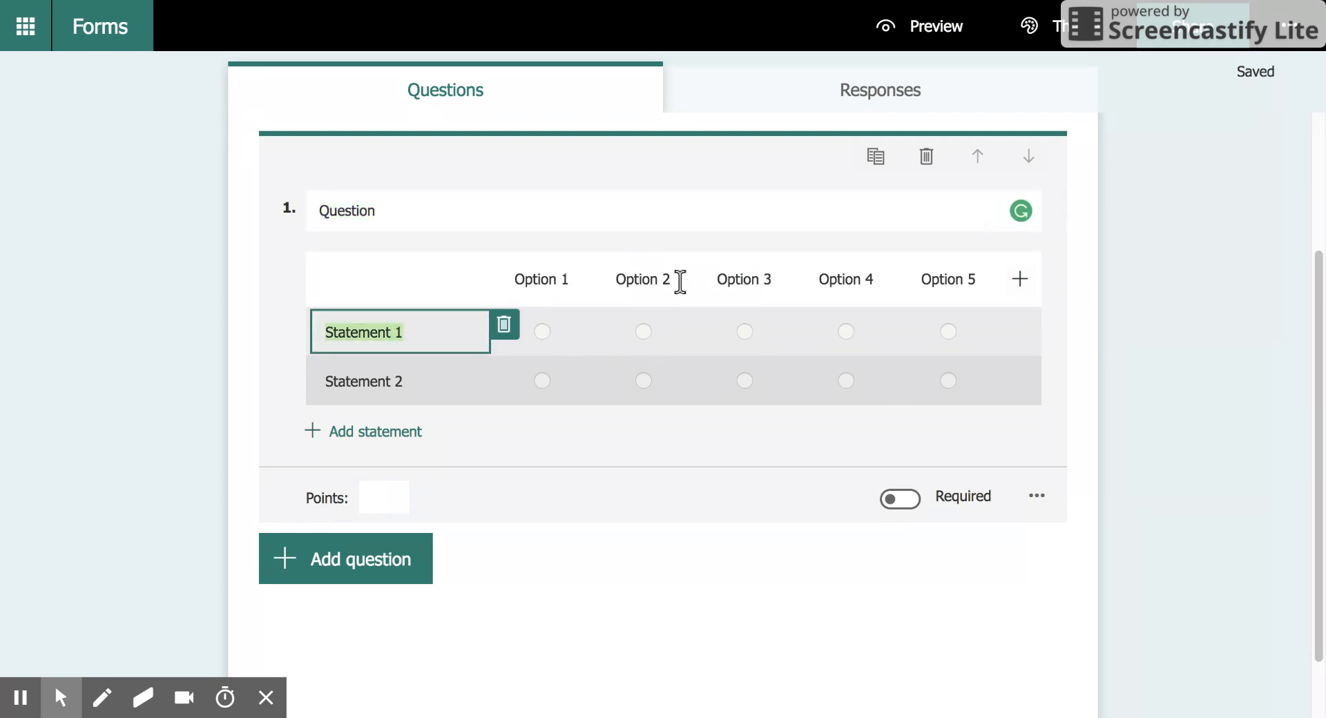
click(640, 280)
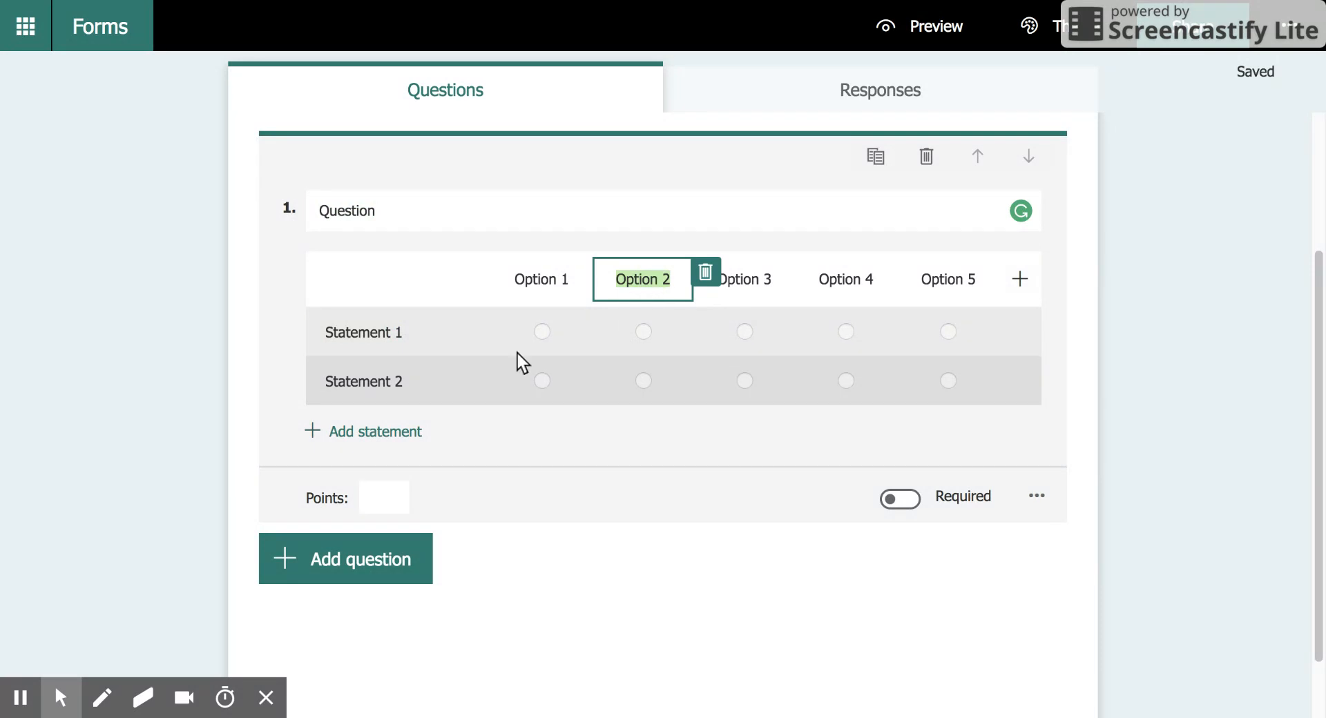
Add a choice question with the text "What is 6+2".
click(375, 567)
click(380, 575)
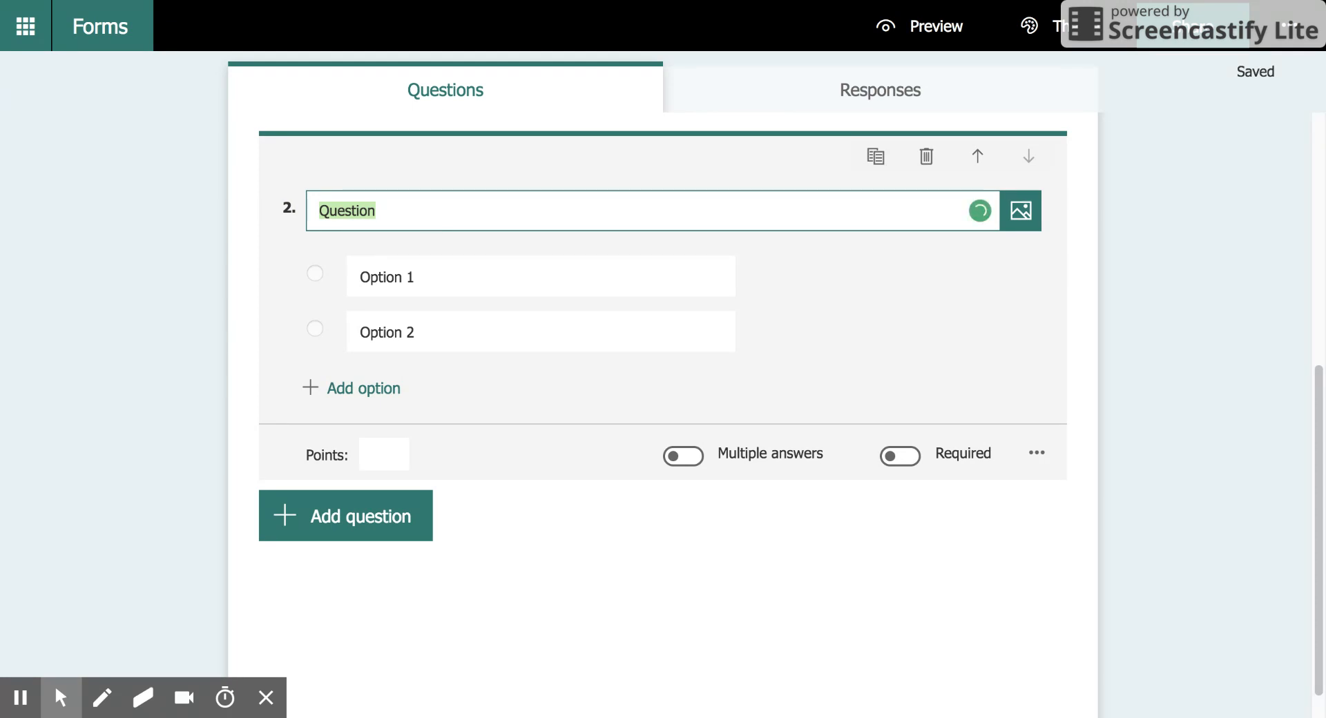
text(What is )
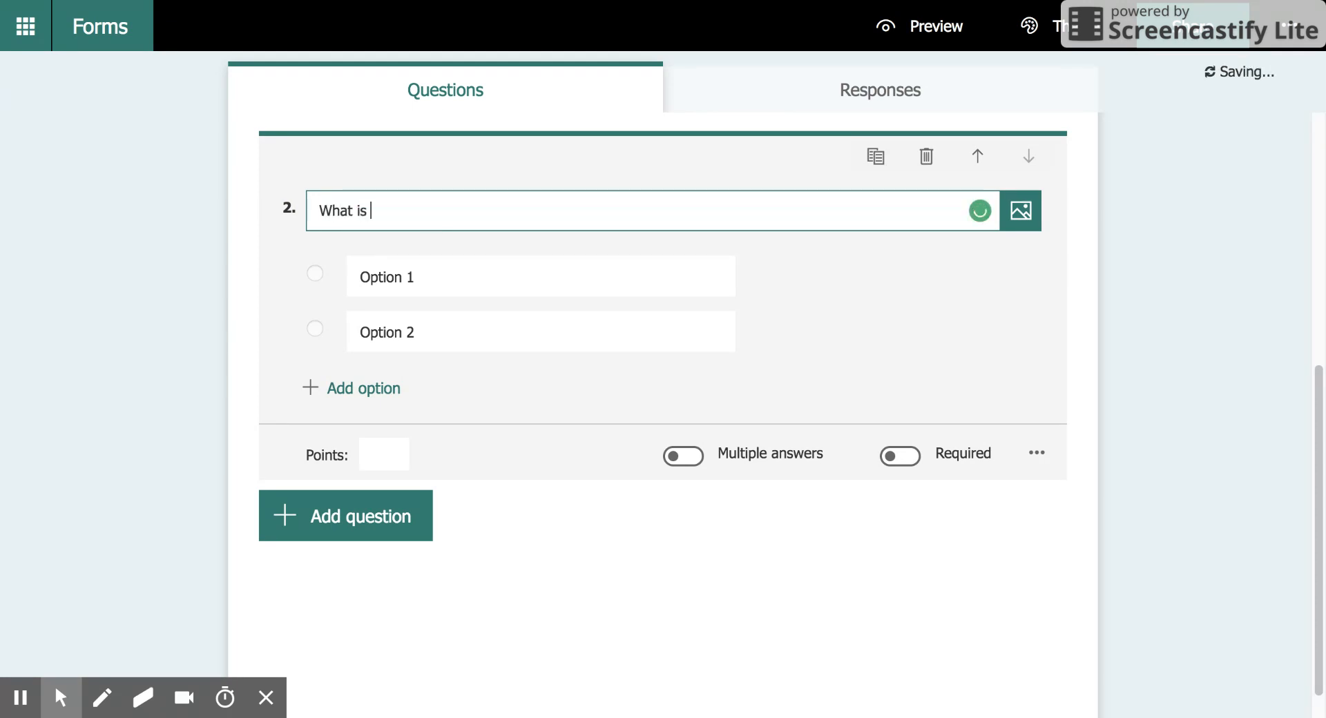
text(6+2)
Enable Math for the second question and enter the equation 6+2.
click(1037, 453)
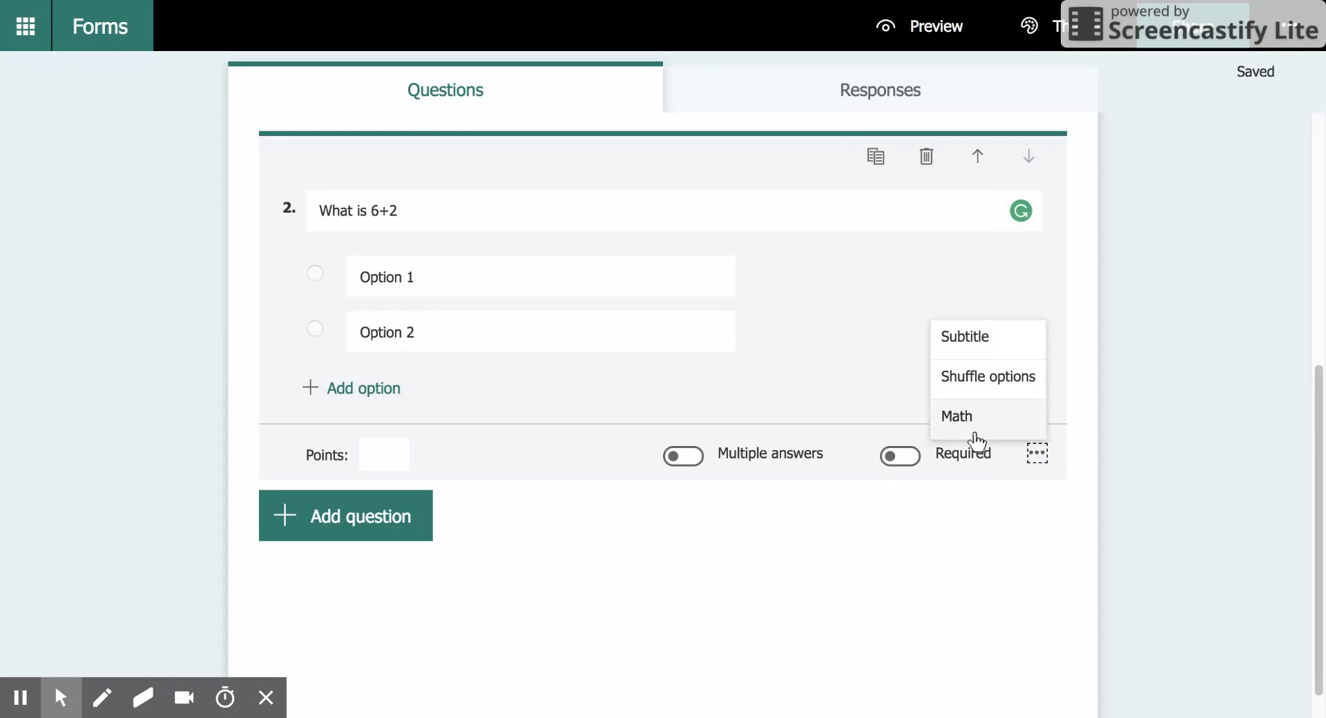
click(955, 417)
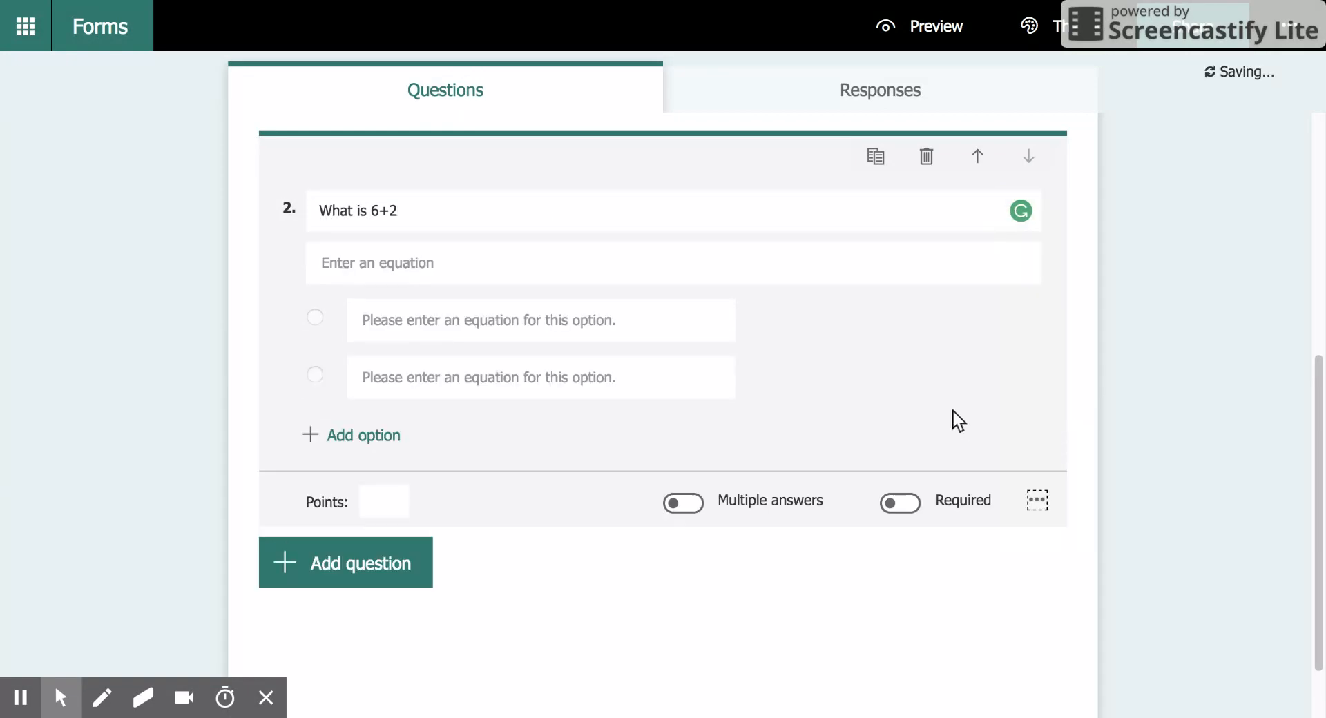
click(816, 271)
text(6+2)
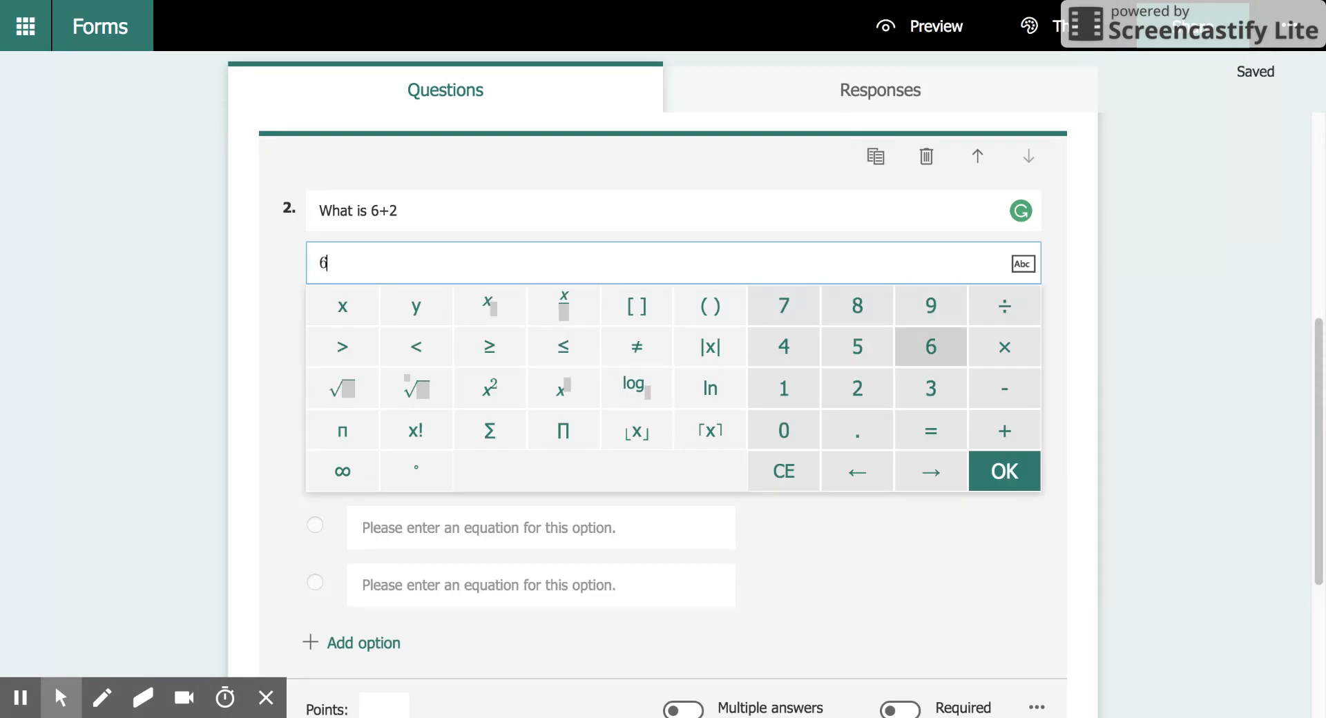
click(987, 471)
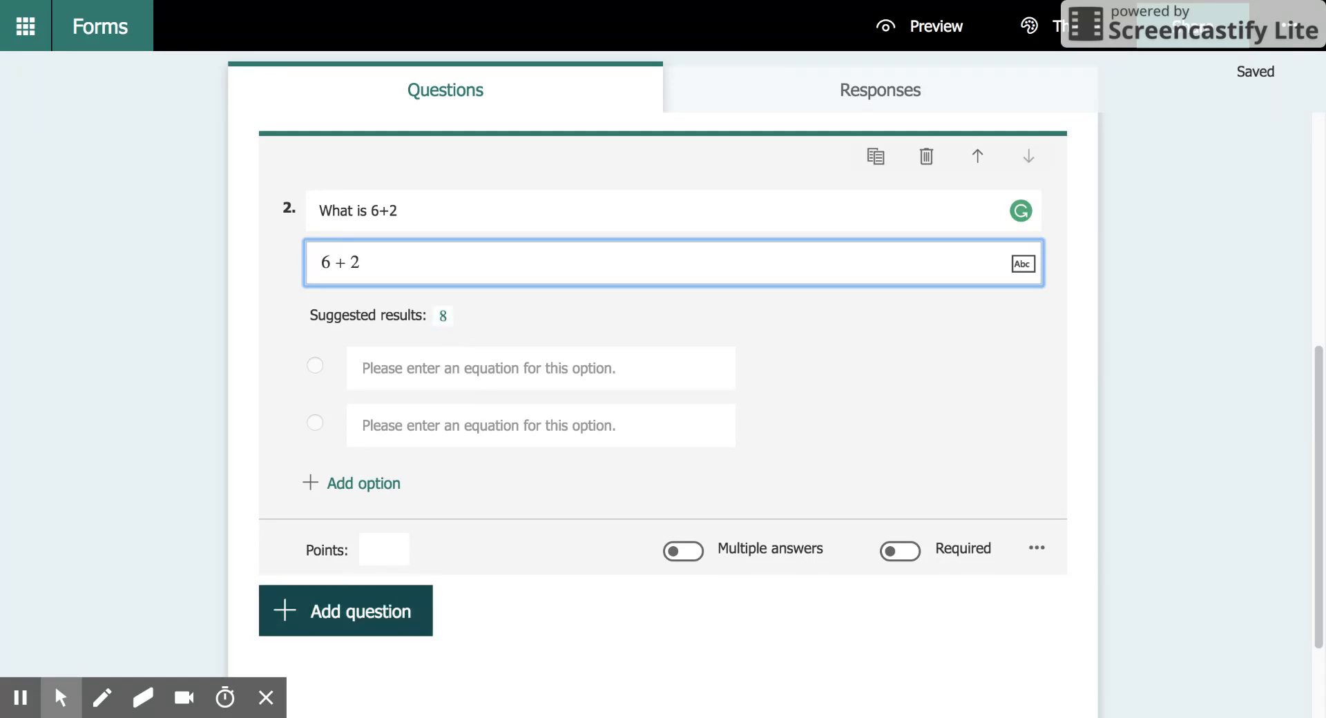
Add a question mark to the end of the second question's text so it reads "What is 6+2?".
click(557, 207)
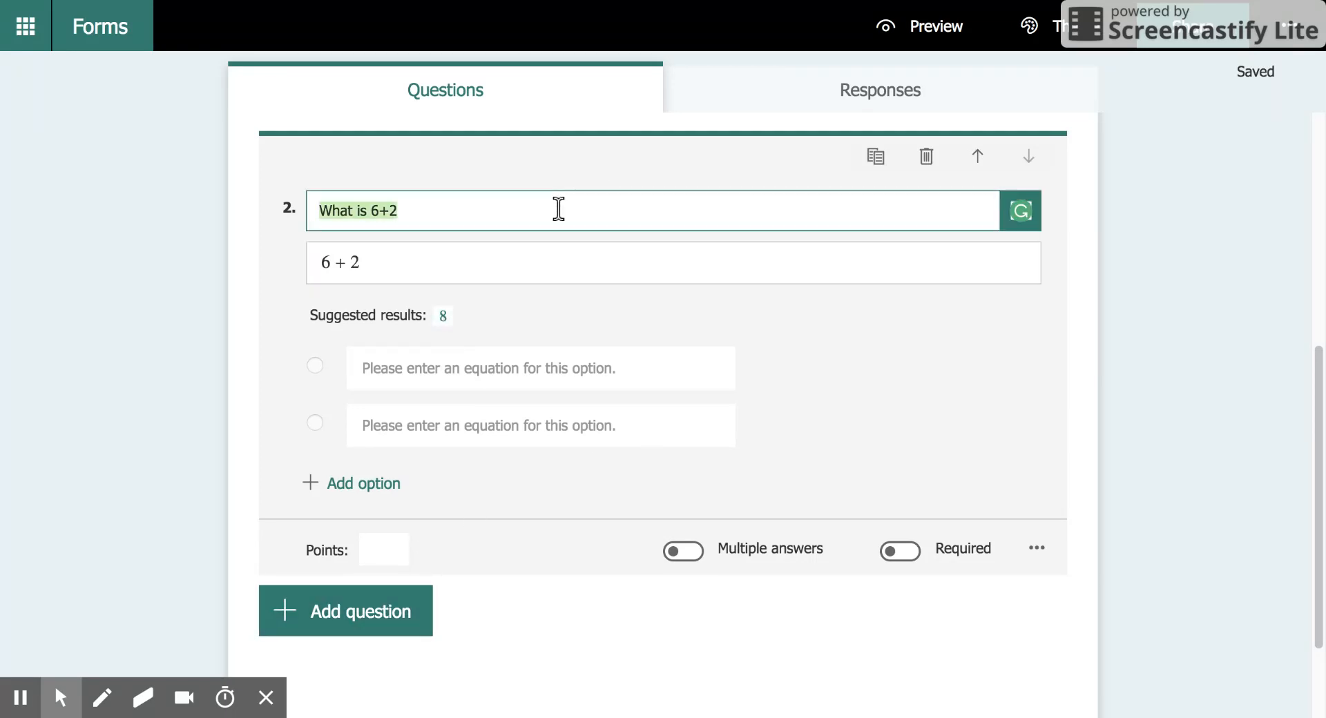
key(End)
text(?)
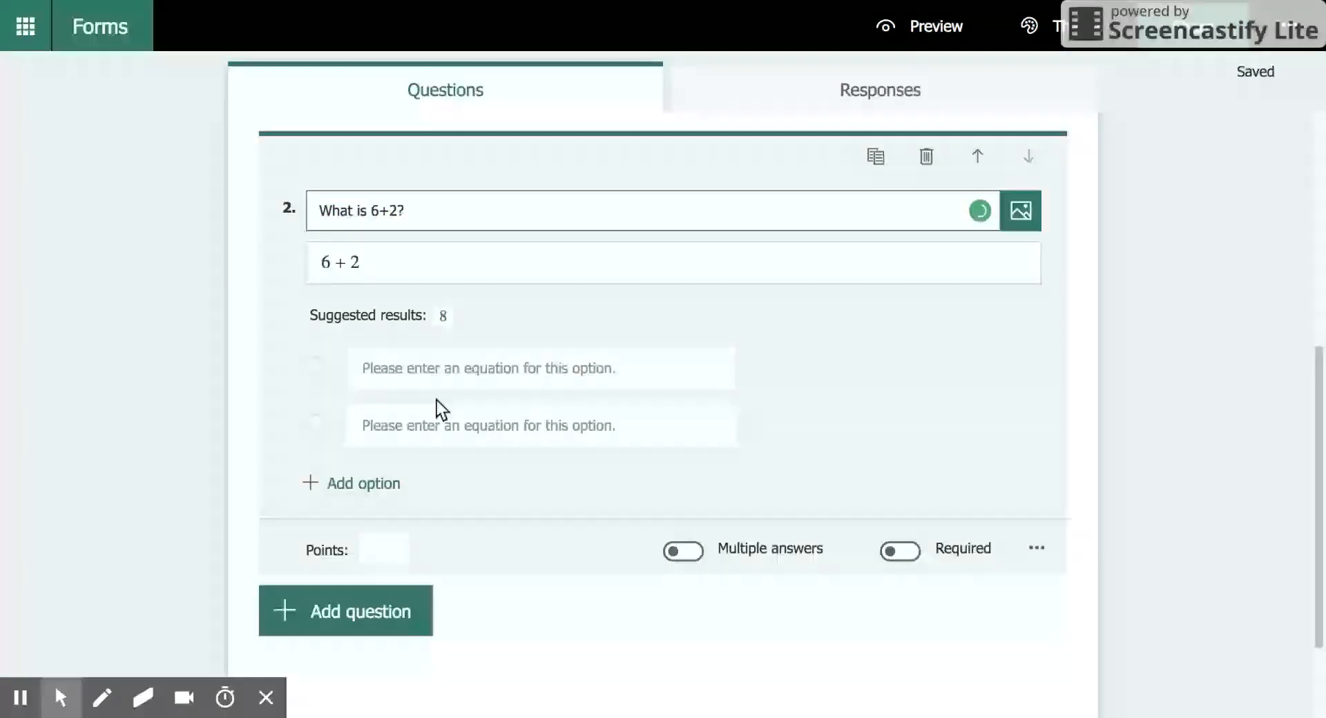
click(436, 377)
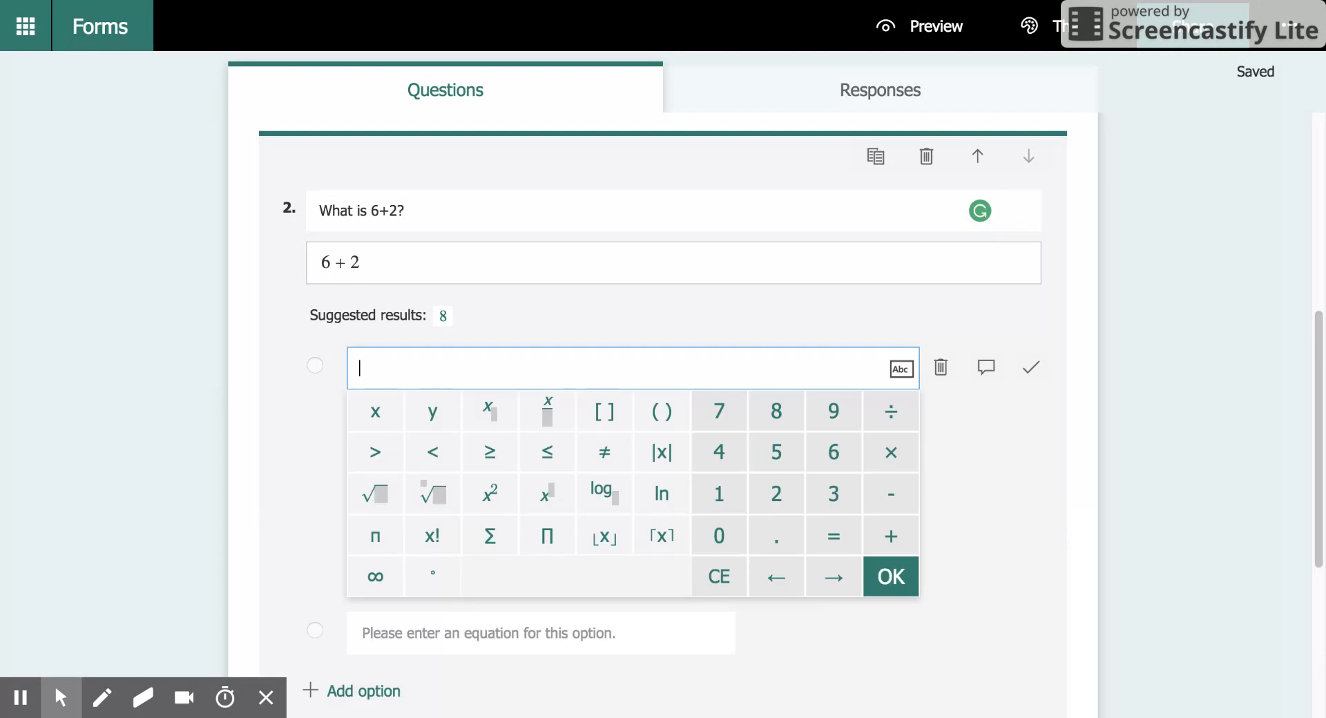
text(8)
click(257, 450)
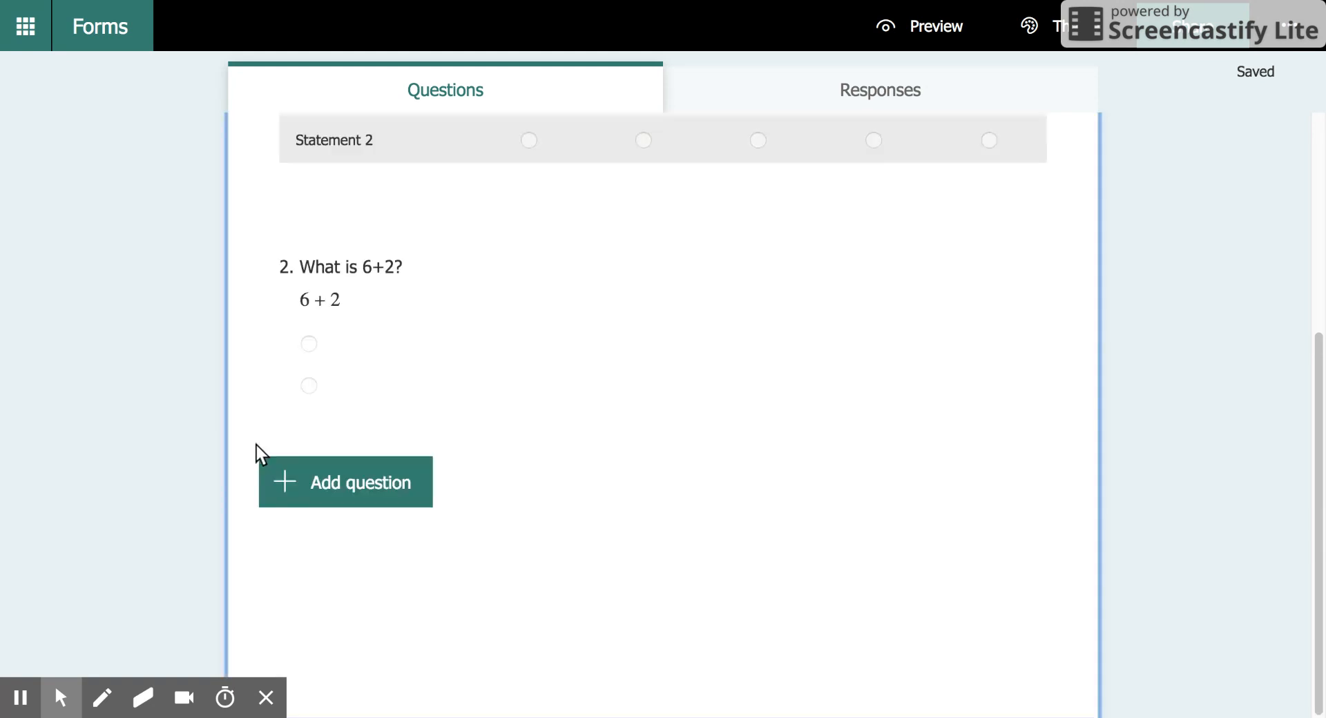
click(340, 360)
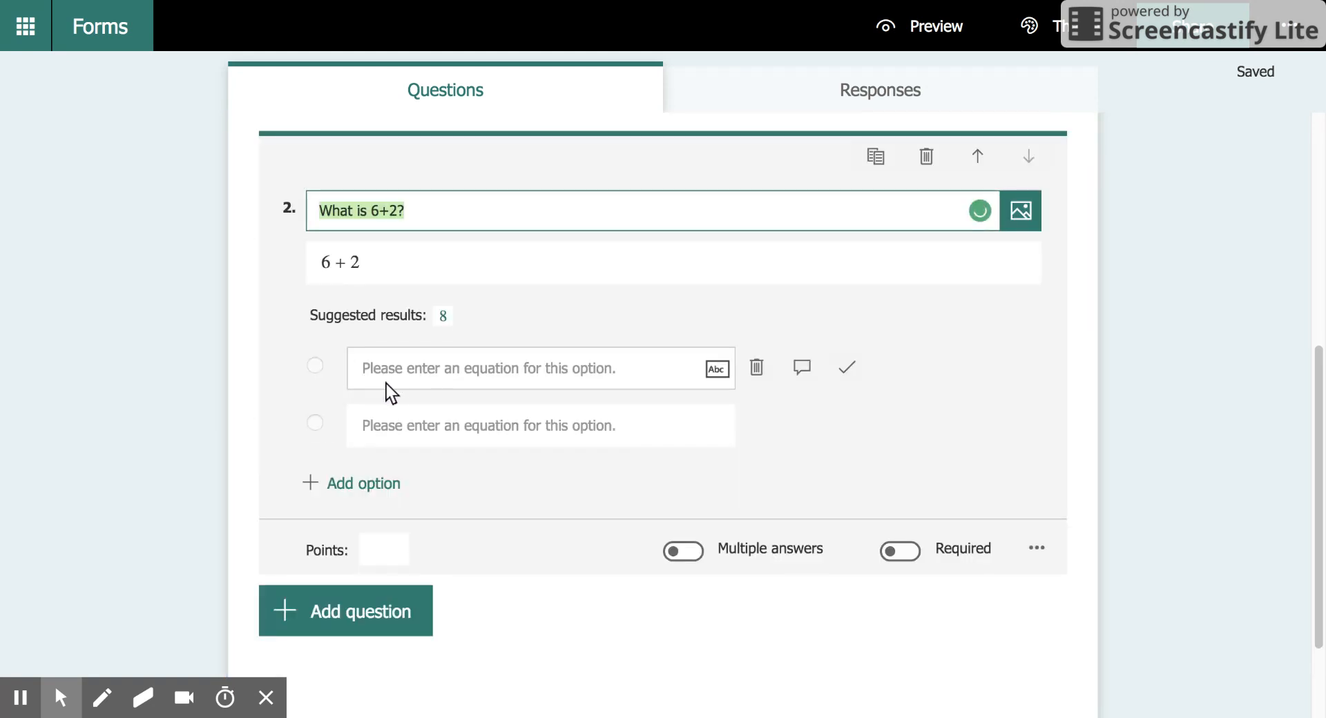
Enter 9 as the first answer option and 8 as the second for the 6+2 question.
click(392, 376)
text(9)
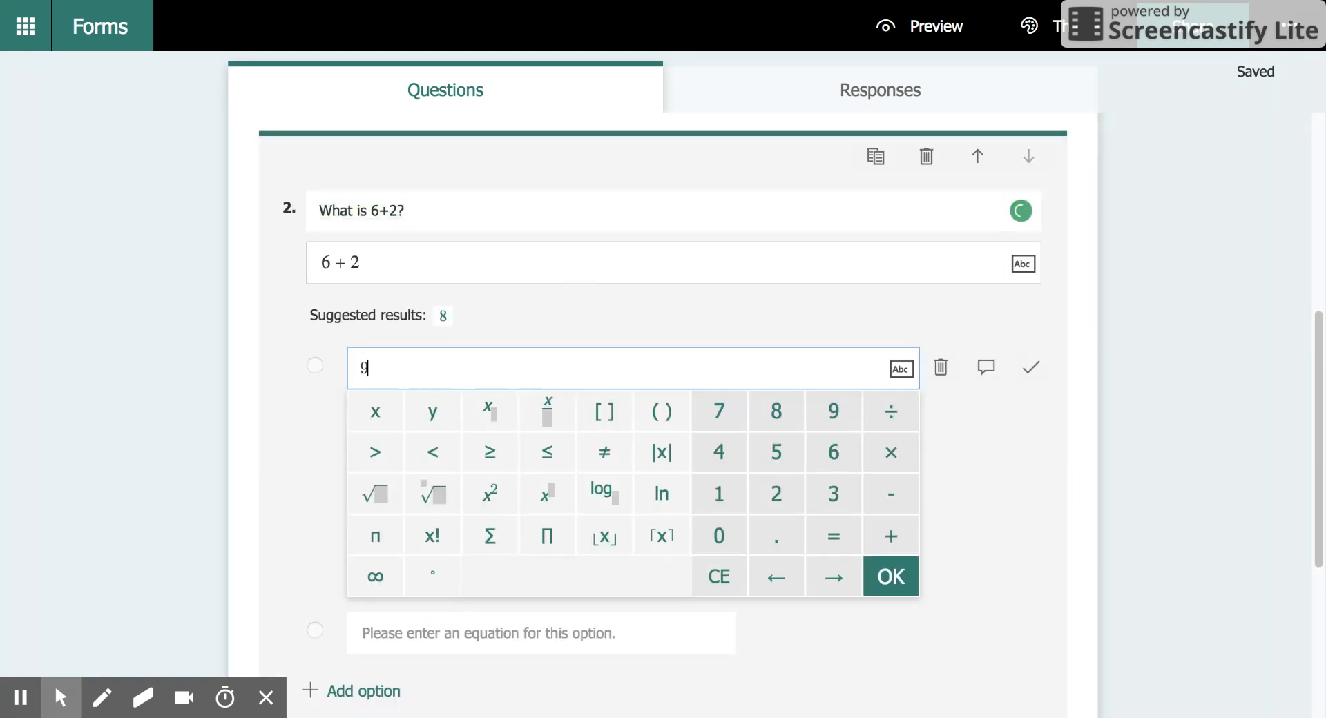
click(899, 575)
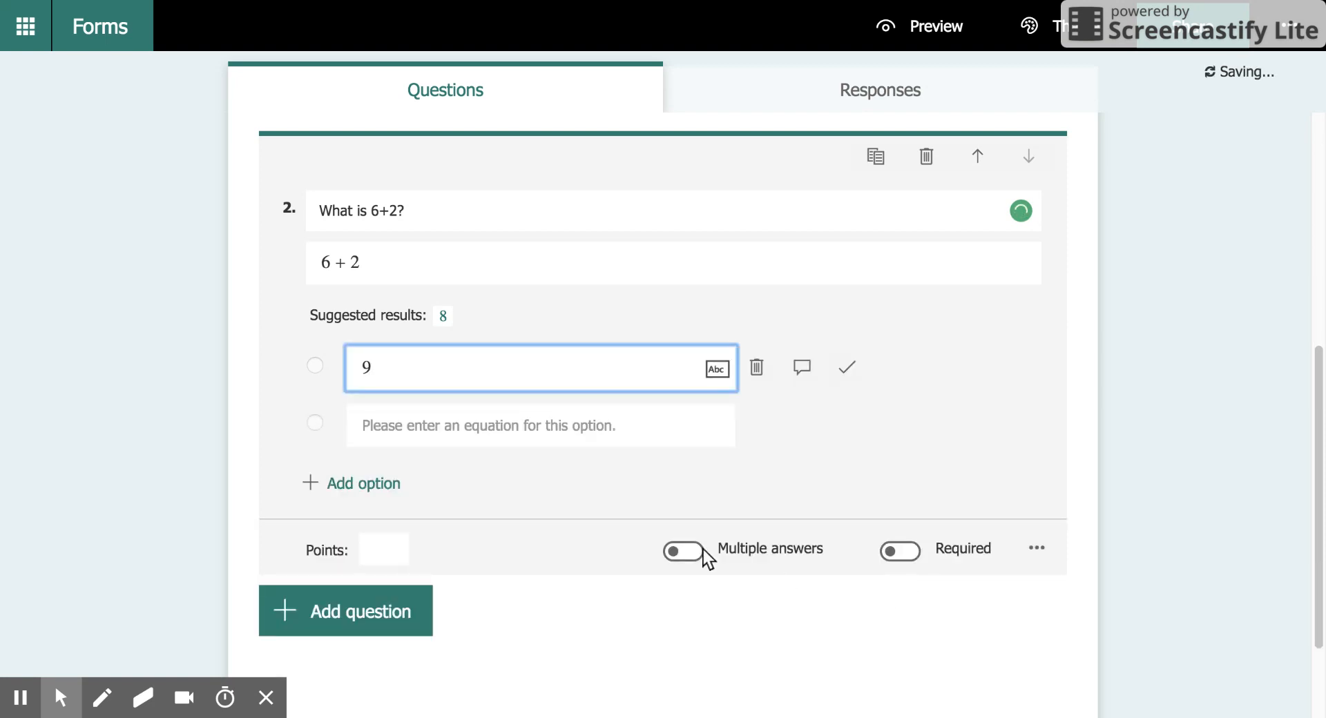
click(596, 437)
text(8)
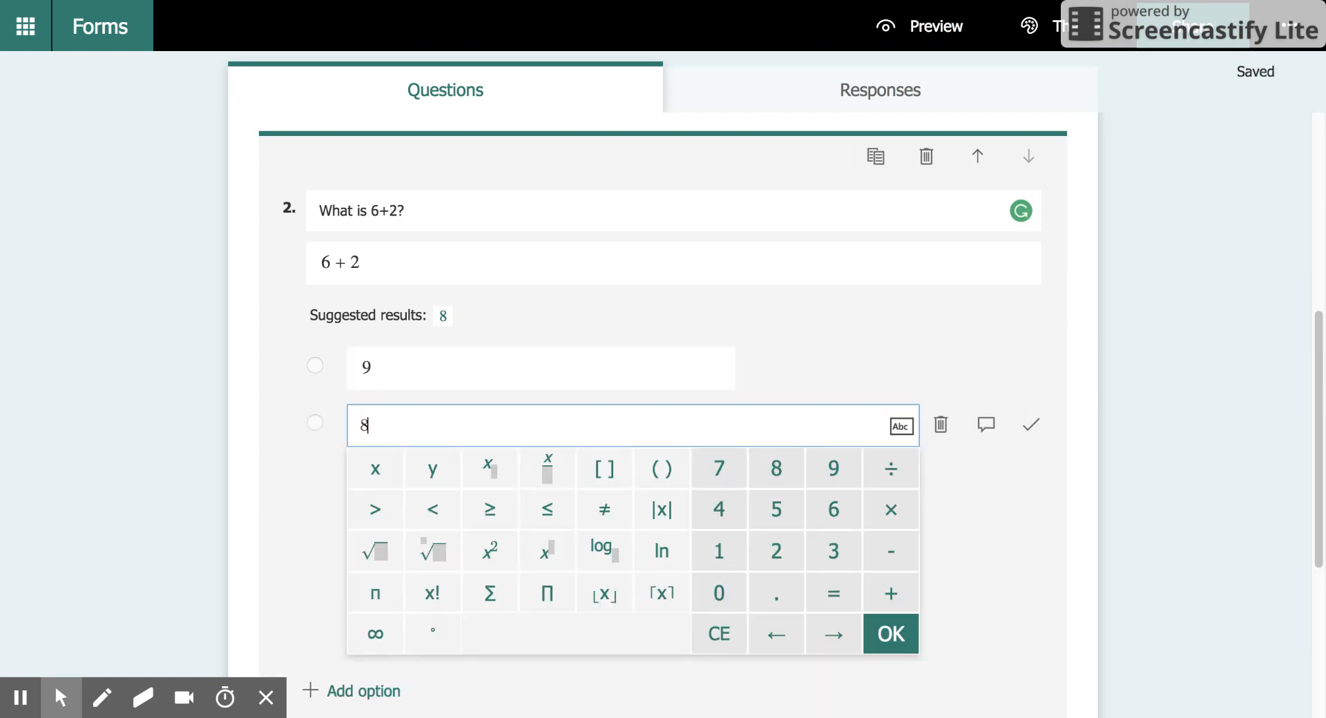
click(905, 636)
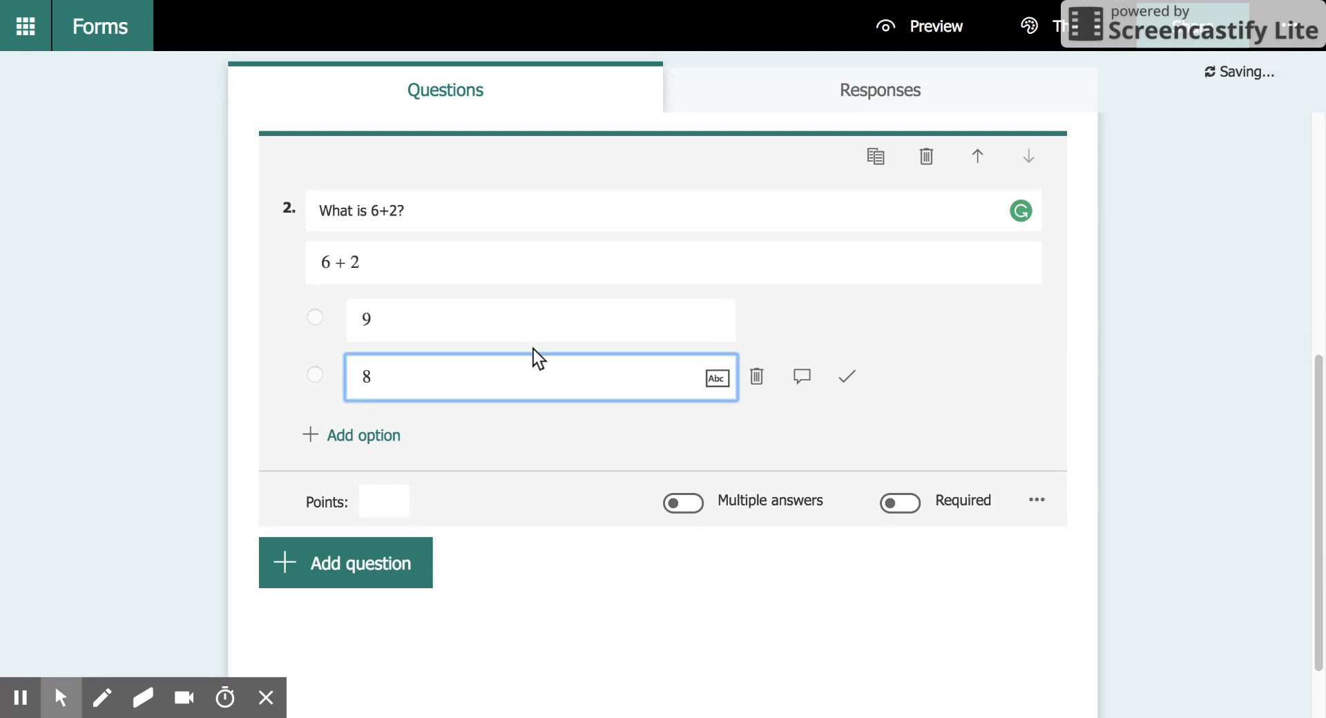
Add two more answer options to the 6+2 question, 6 as the third and 7 as the fourth.
click(382, 437)
click(412, 433)
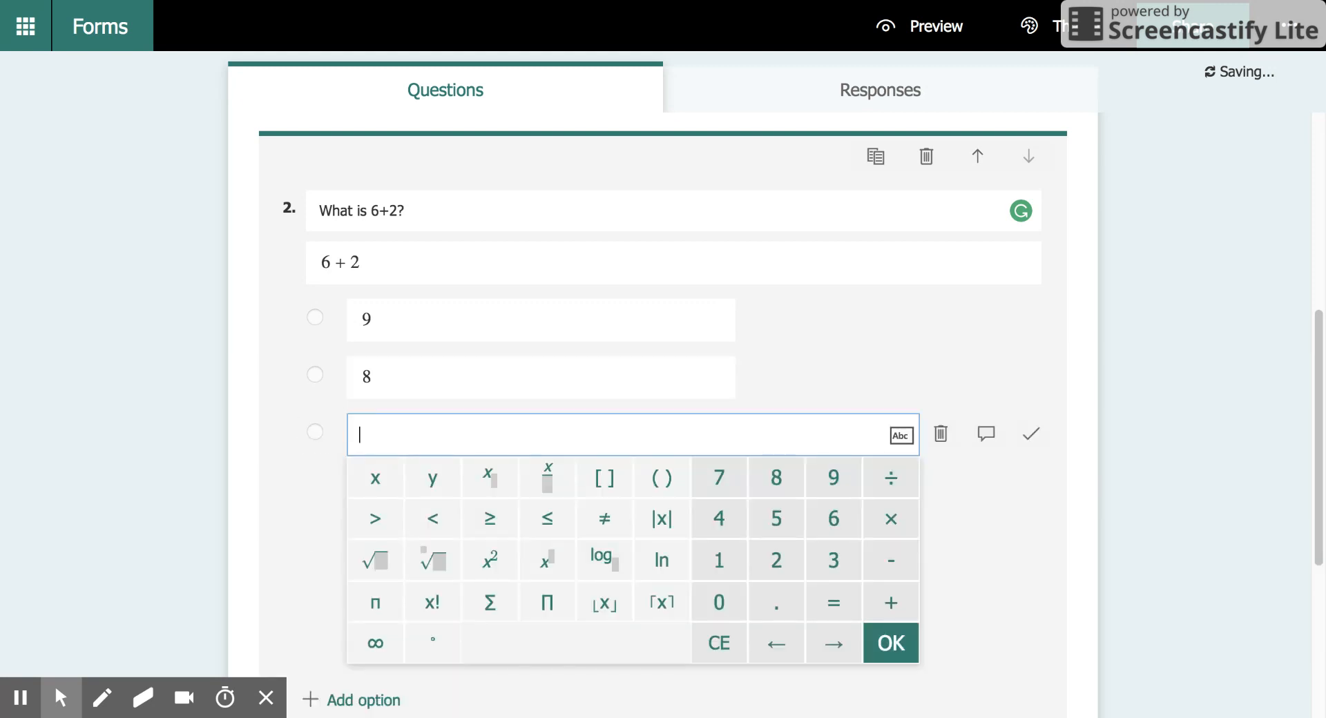
text(6)
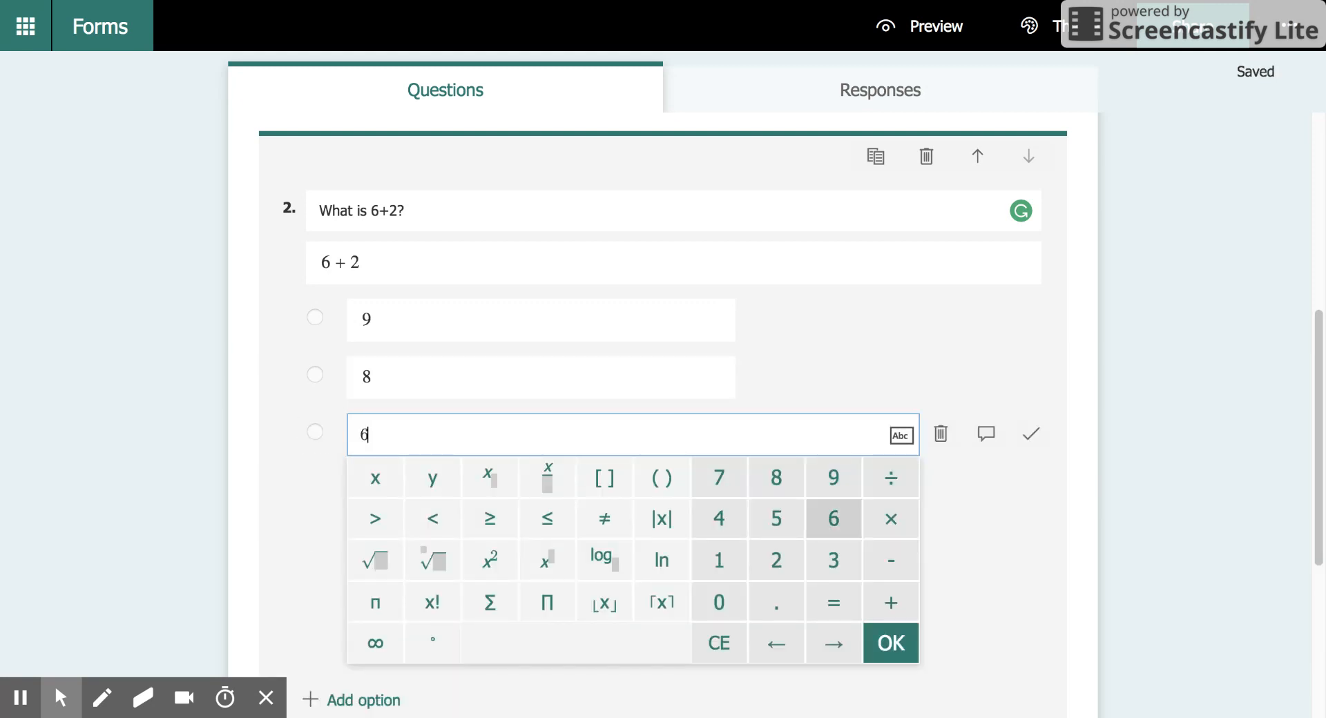
click(909, 639)
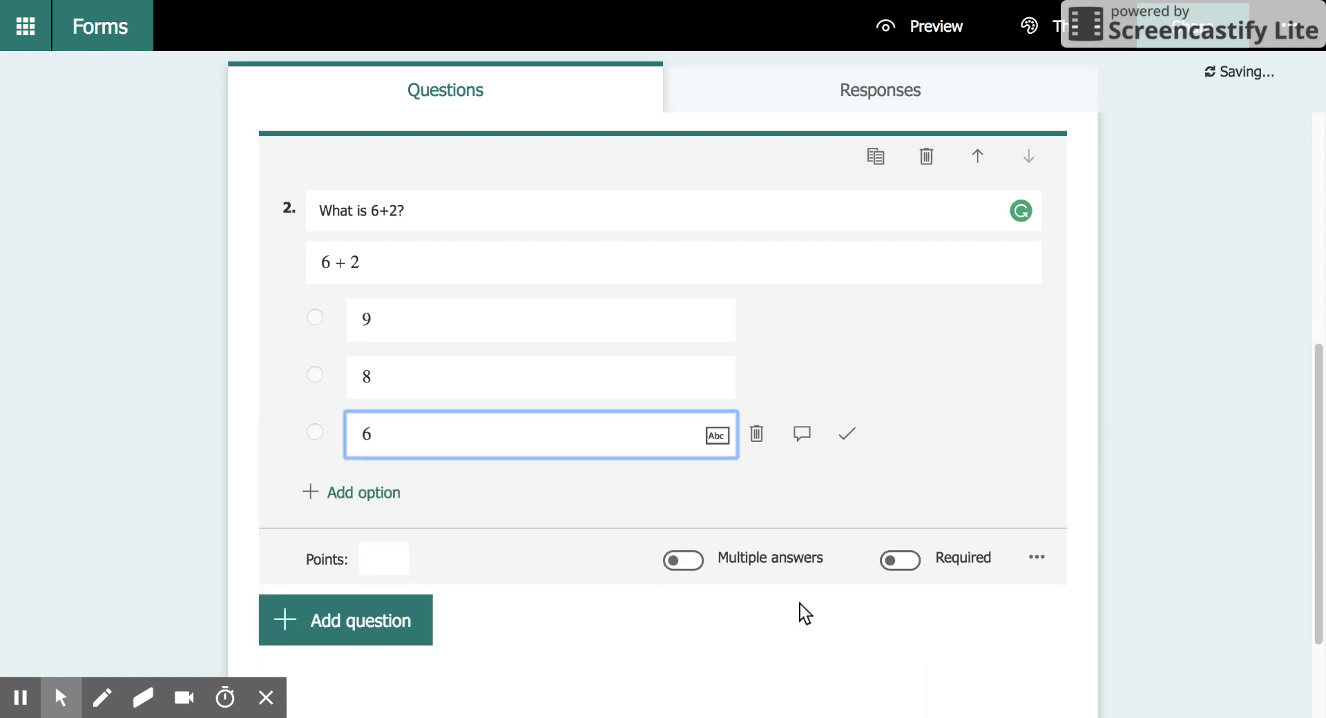
click(373, 493)
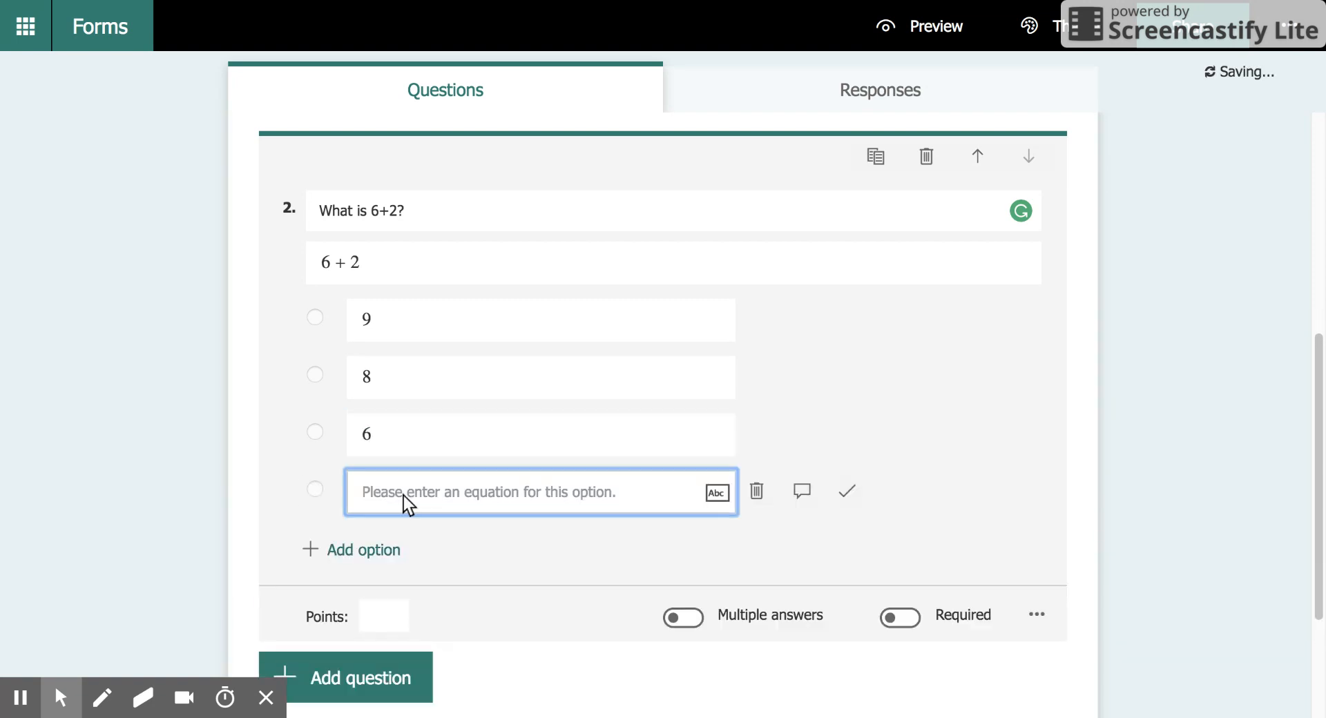
text(7)
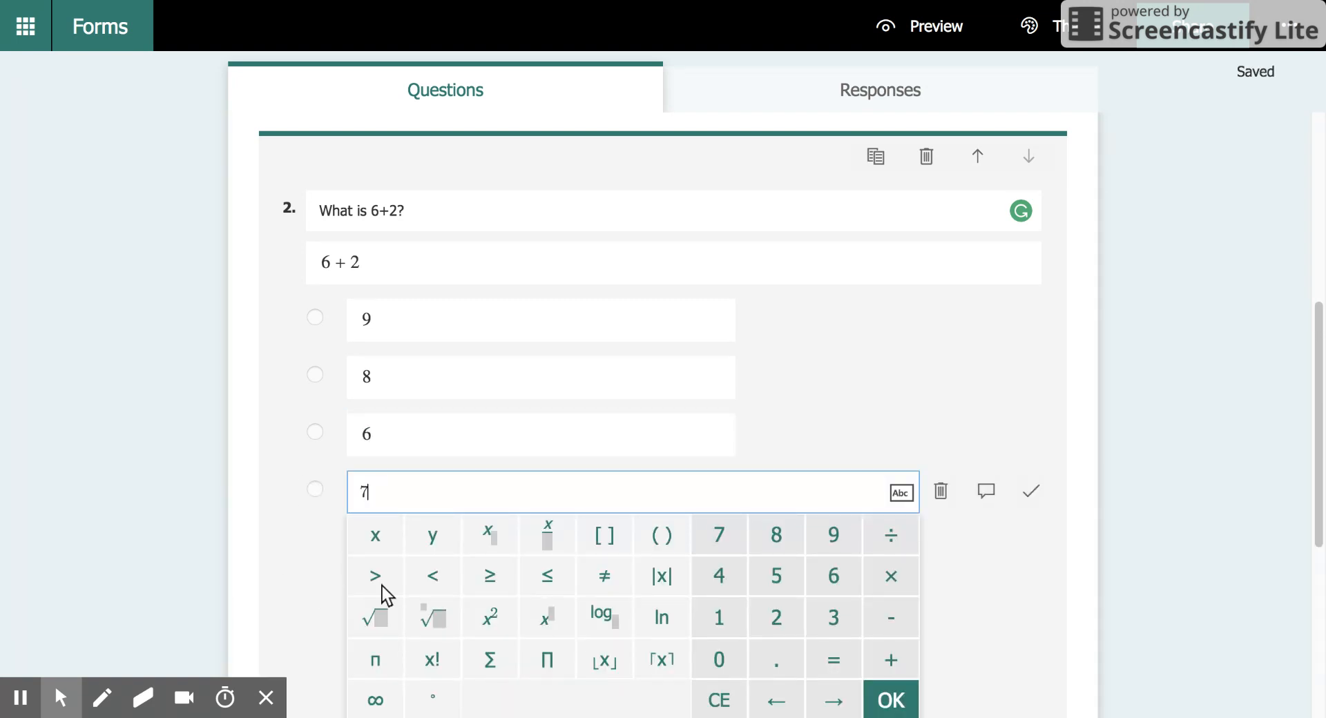
click(891, 700)
Set the points for the 6+2 question to 2.
scroll(791, 535, down, 2)
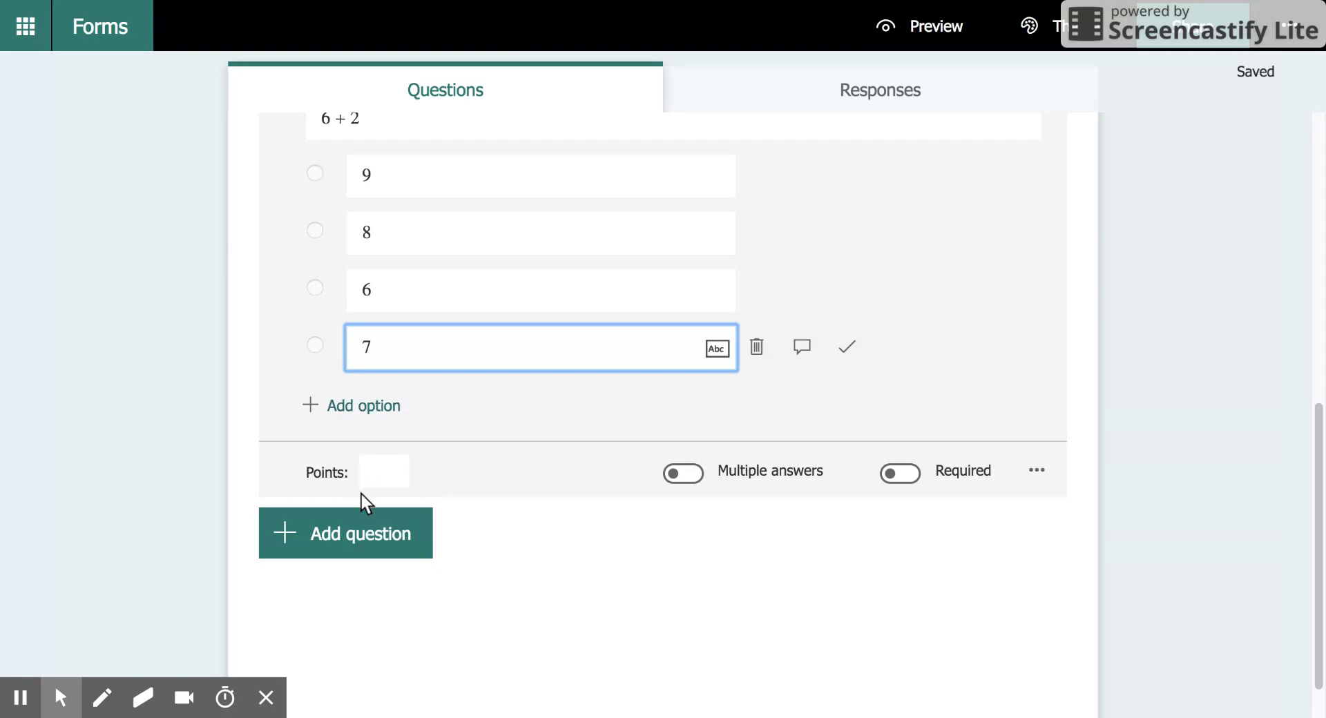
click(363, 472)
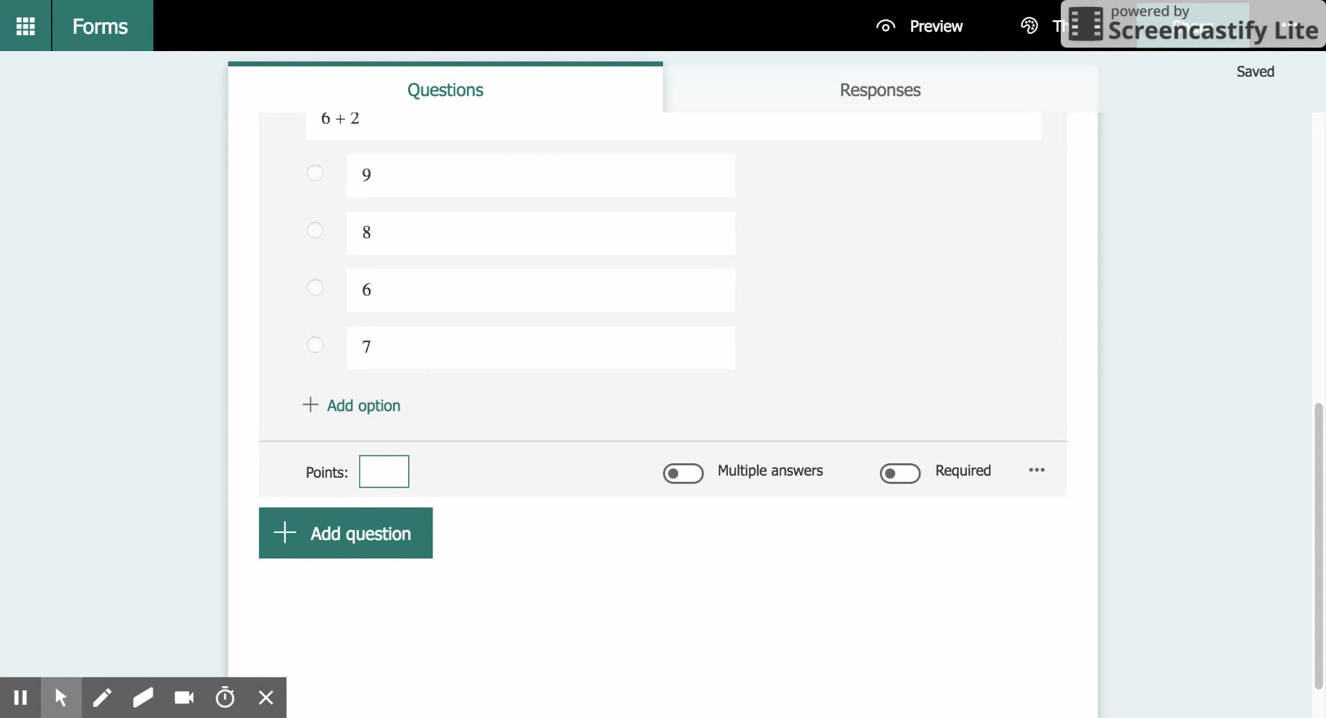
text(2)
click(740, 473)
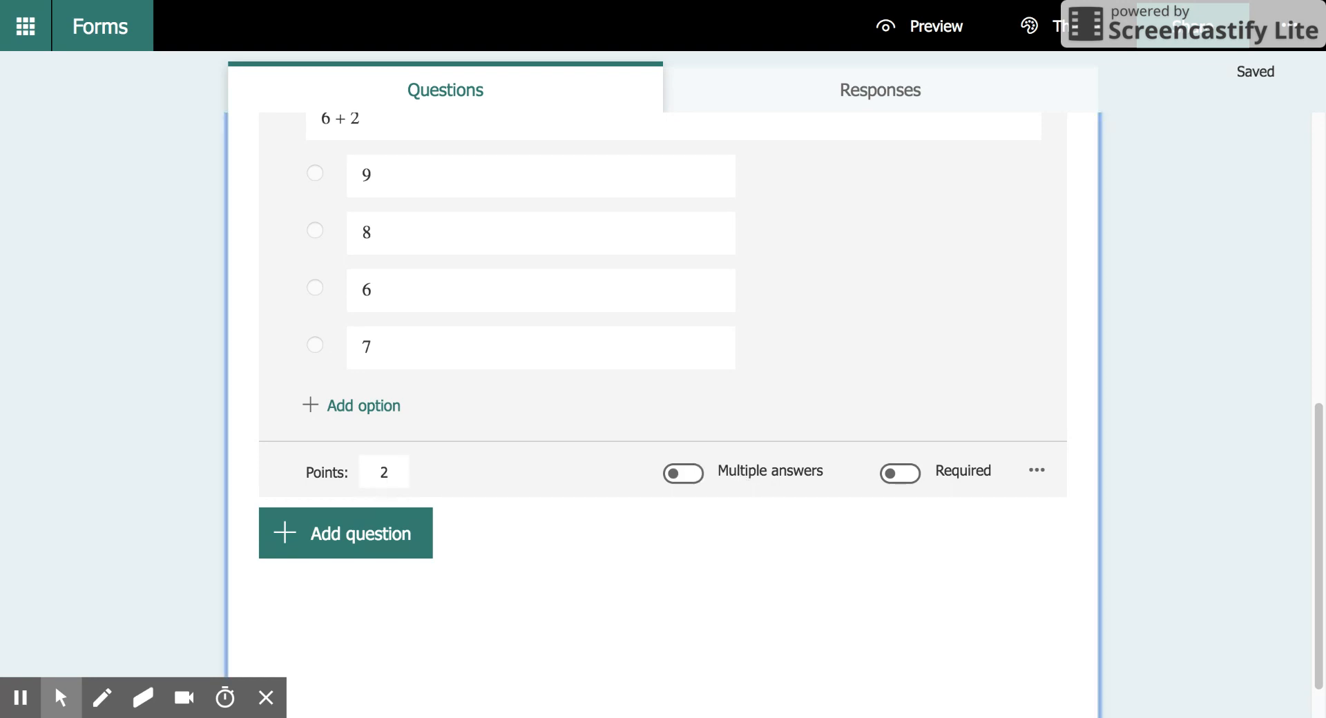
scroll(679, 472, up, 1)
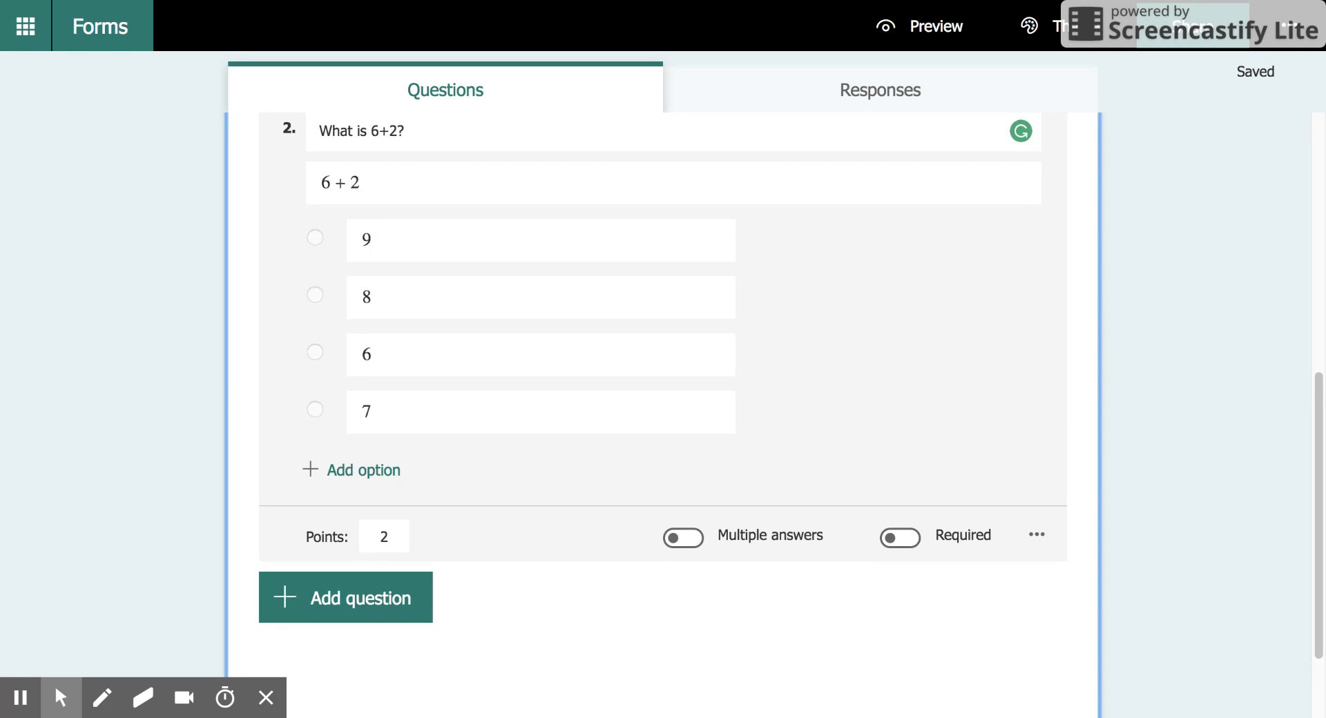
Make the "What is 6+2?" question required.
click(901, 545)
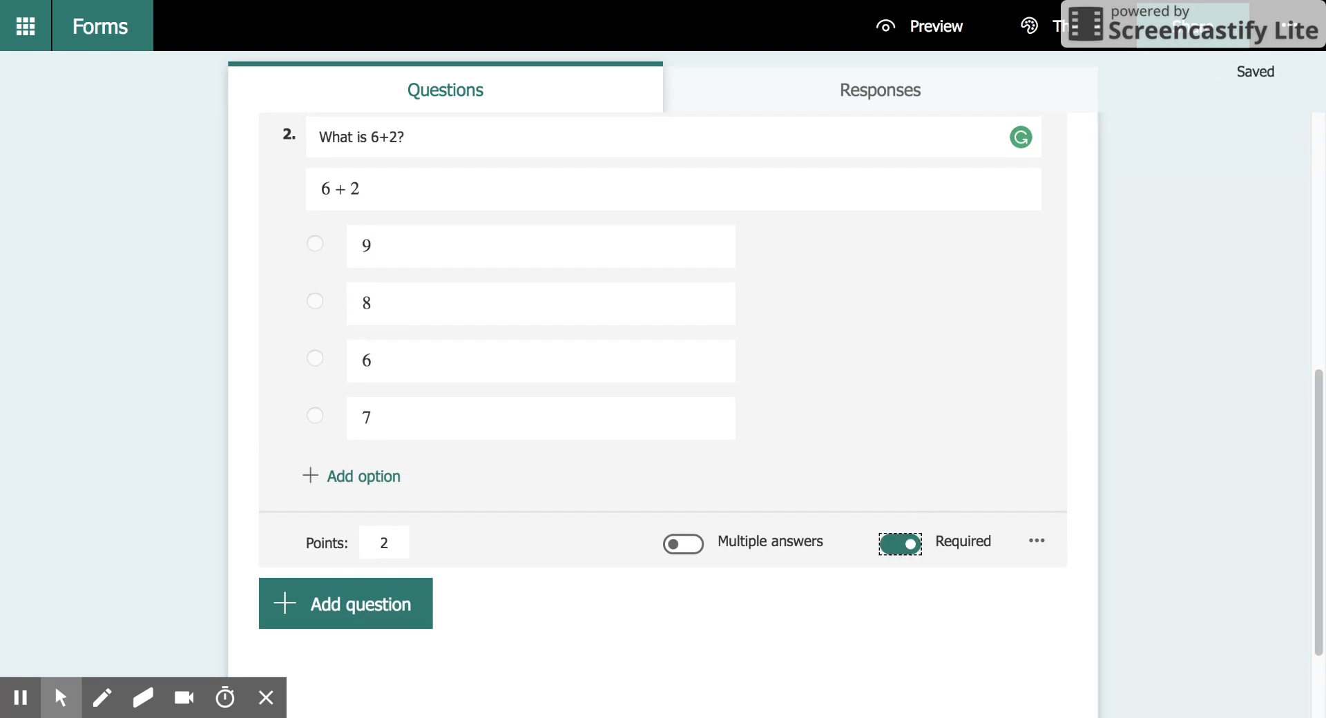
mouse_move(773, 427)
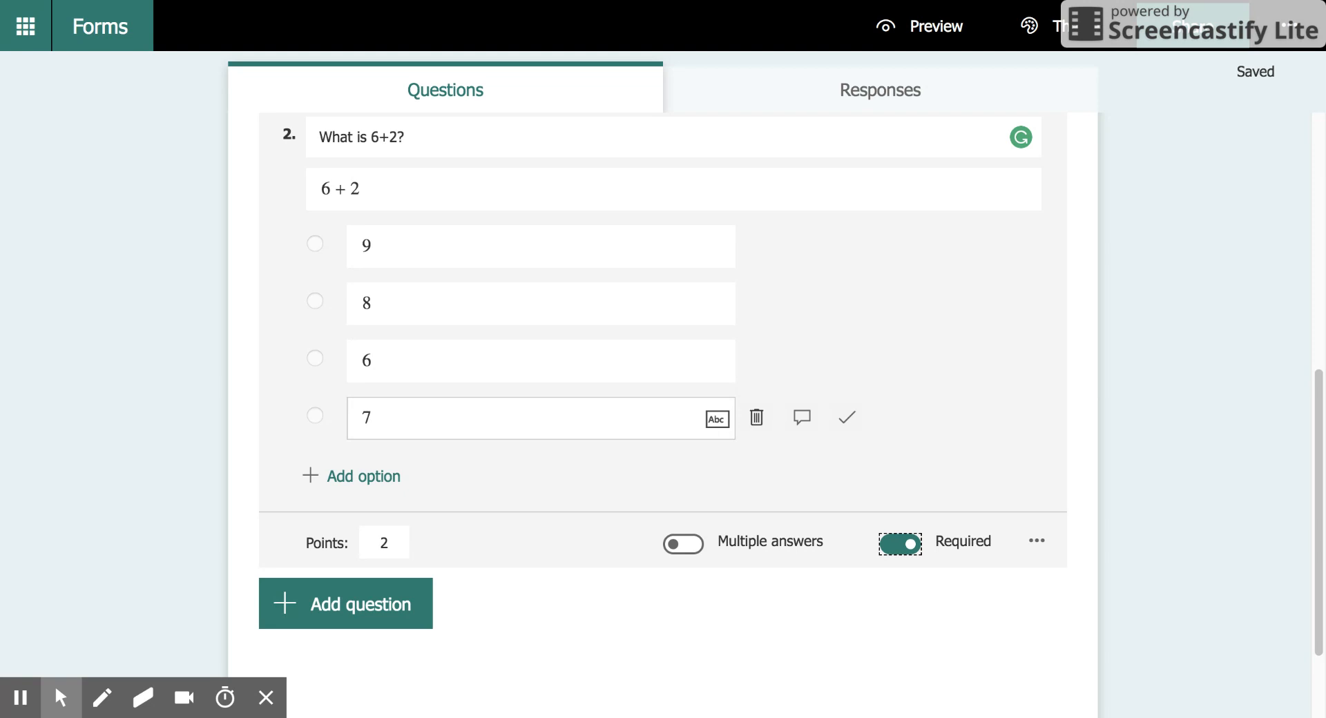
mouse_move(803, 367)
scroll(619, 366, up, 2)
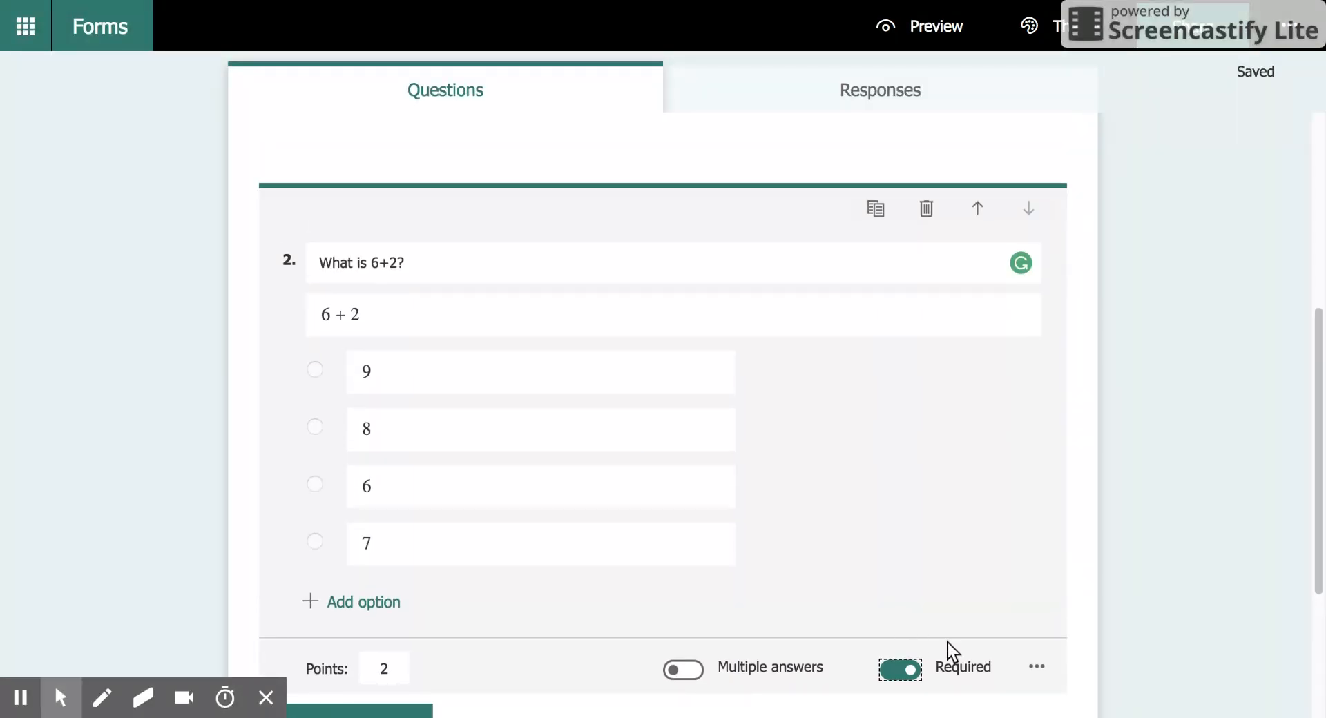
Add a text question as question 3 and turn off its Math option.
scroll(945, 645, down, 3)
click(414, 515)
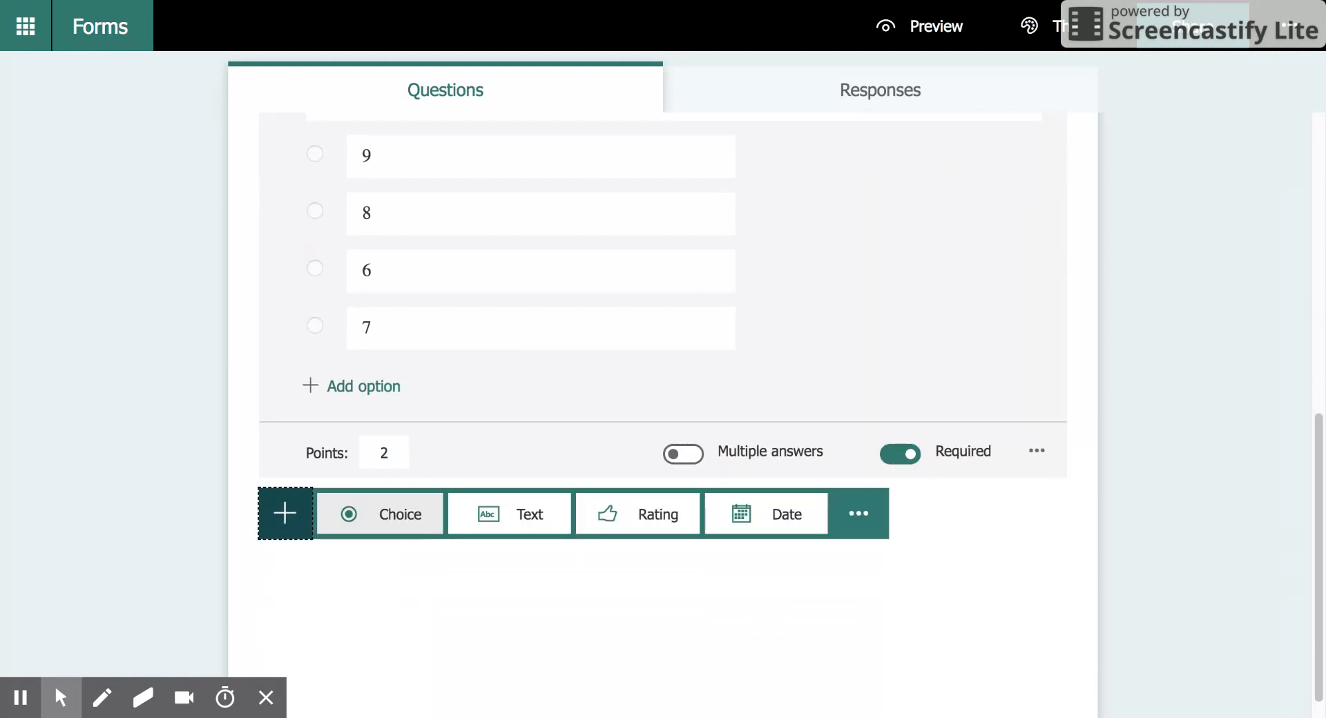
click(482, 531)
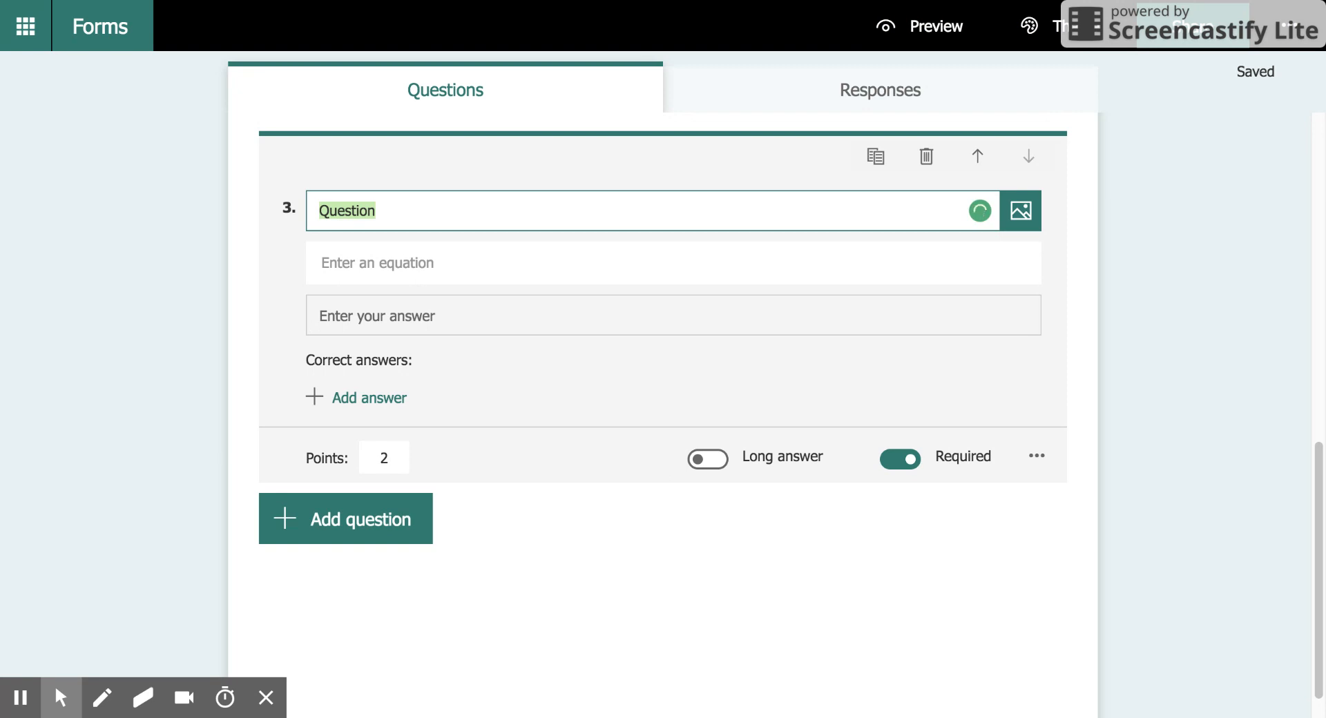
click(1037, 456)
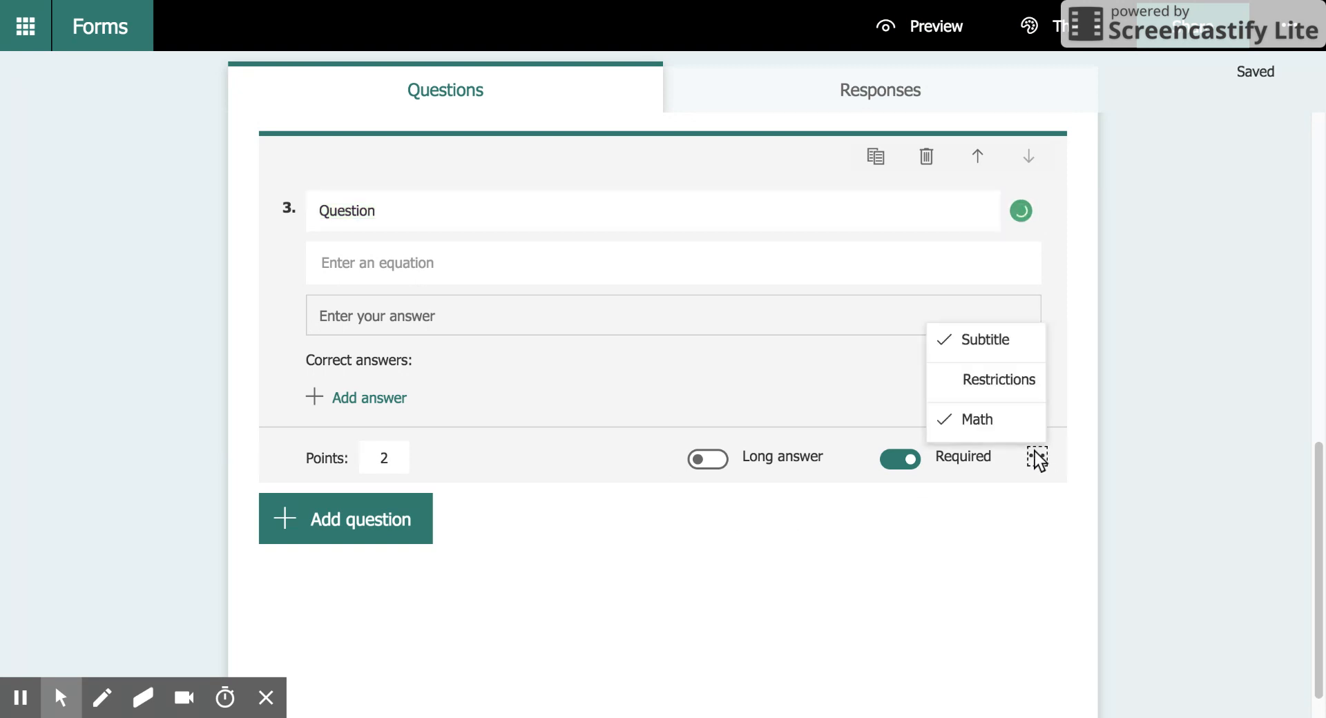
click(992, 428)
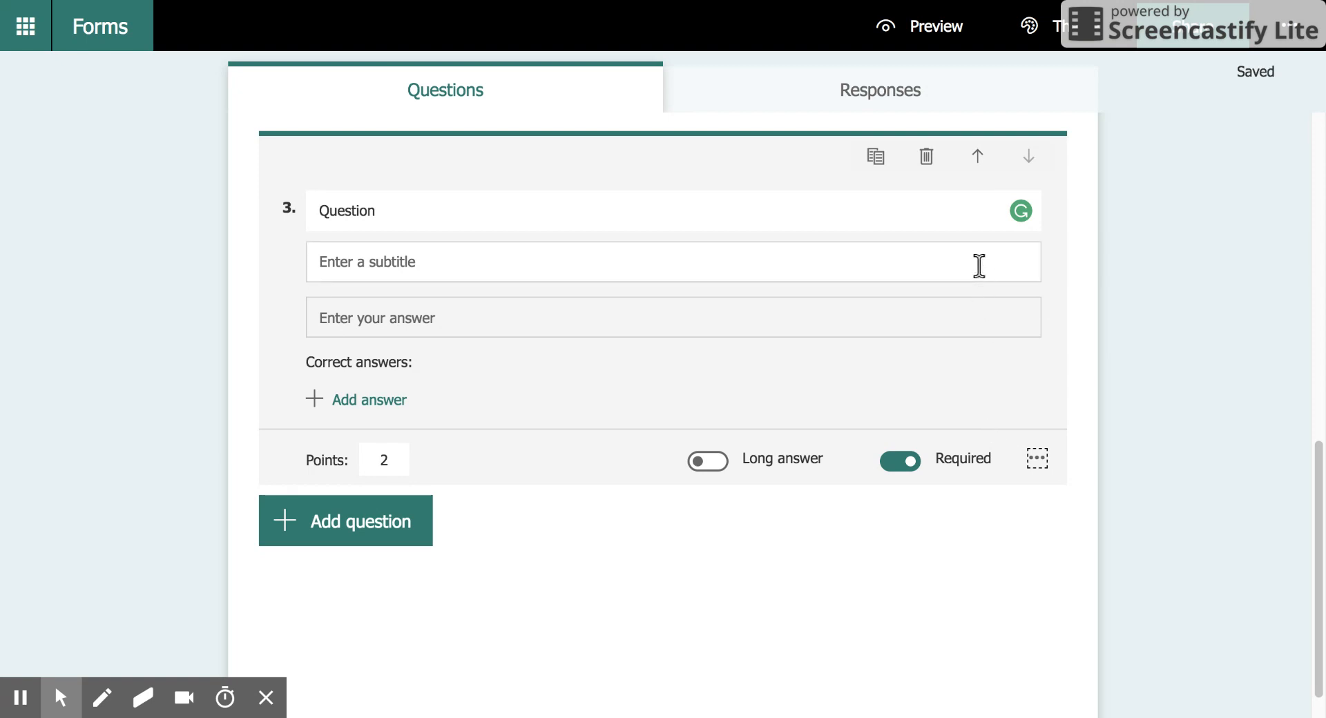
Set question 3's text to "Why is it important to subtract the bigger number from the smaller number?" and remove its subtitle.
click(909, 213)
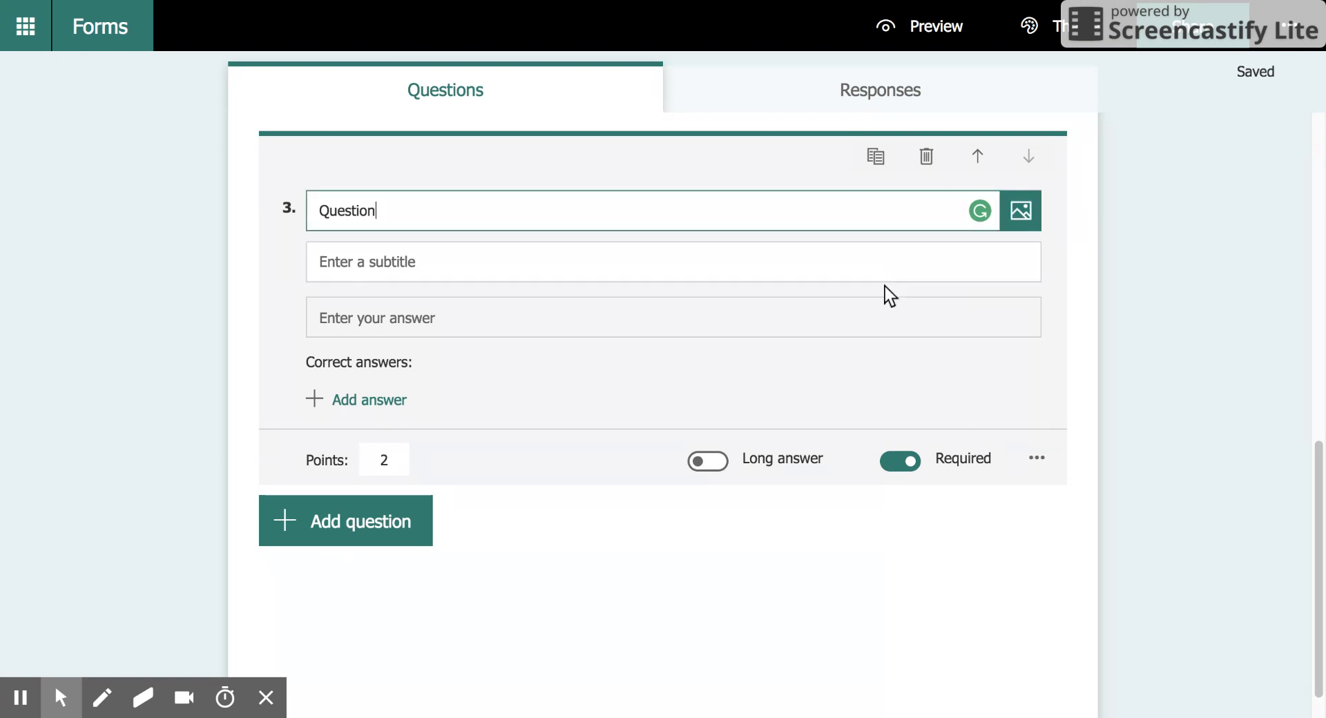
double_click(814, 210)
text(Why is it important to )
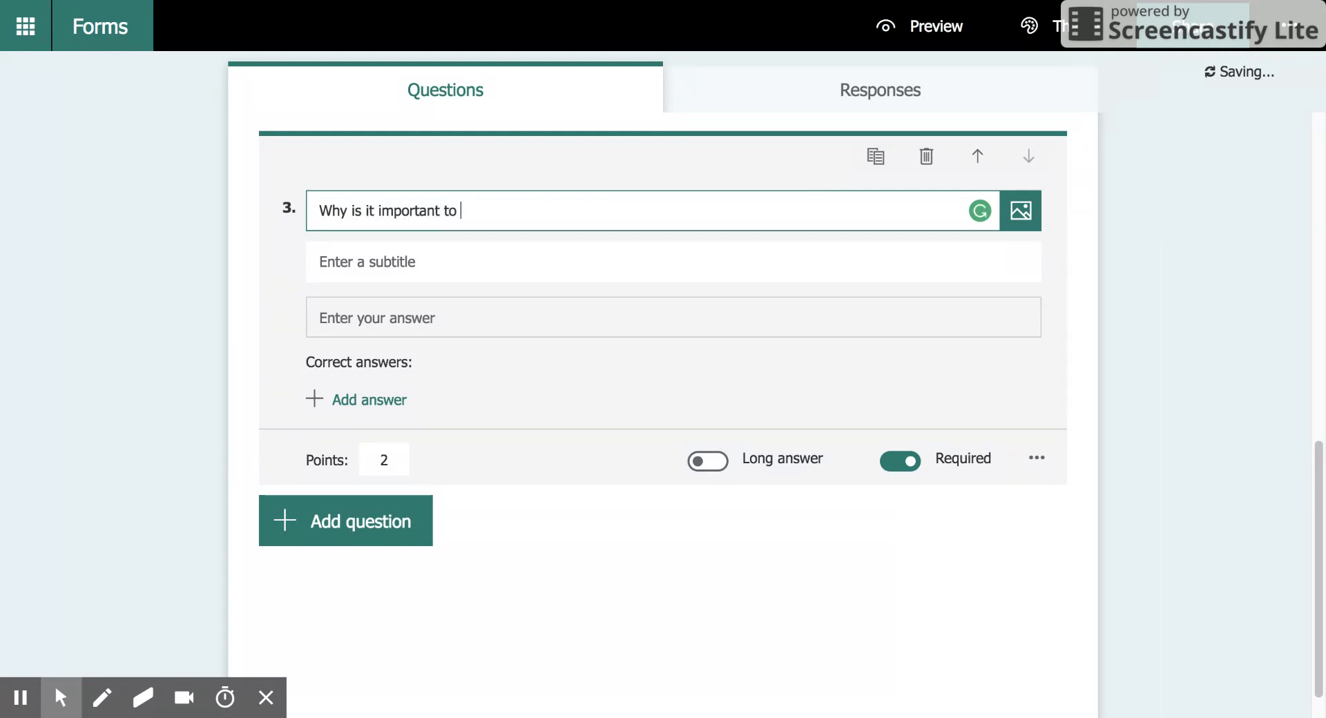
text(asubtract the bigger number from the smaller num)
text(ber?)
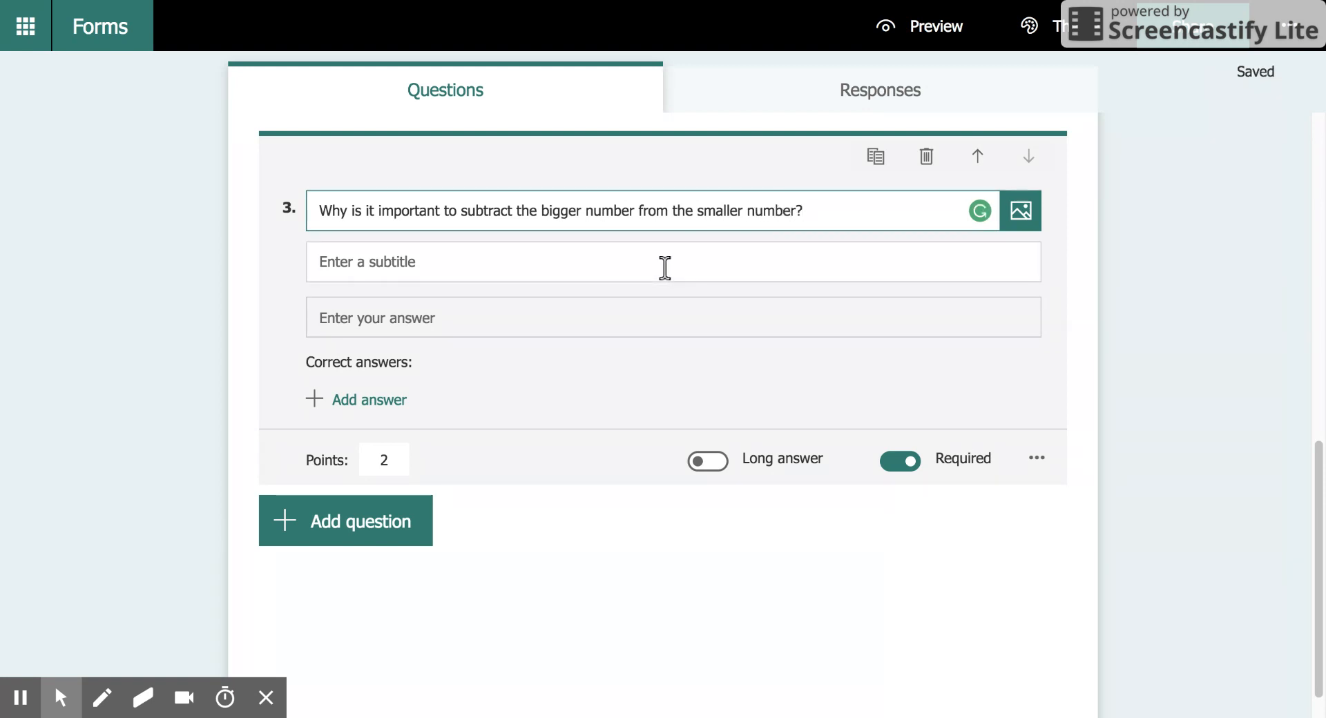
click(1036, 459)
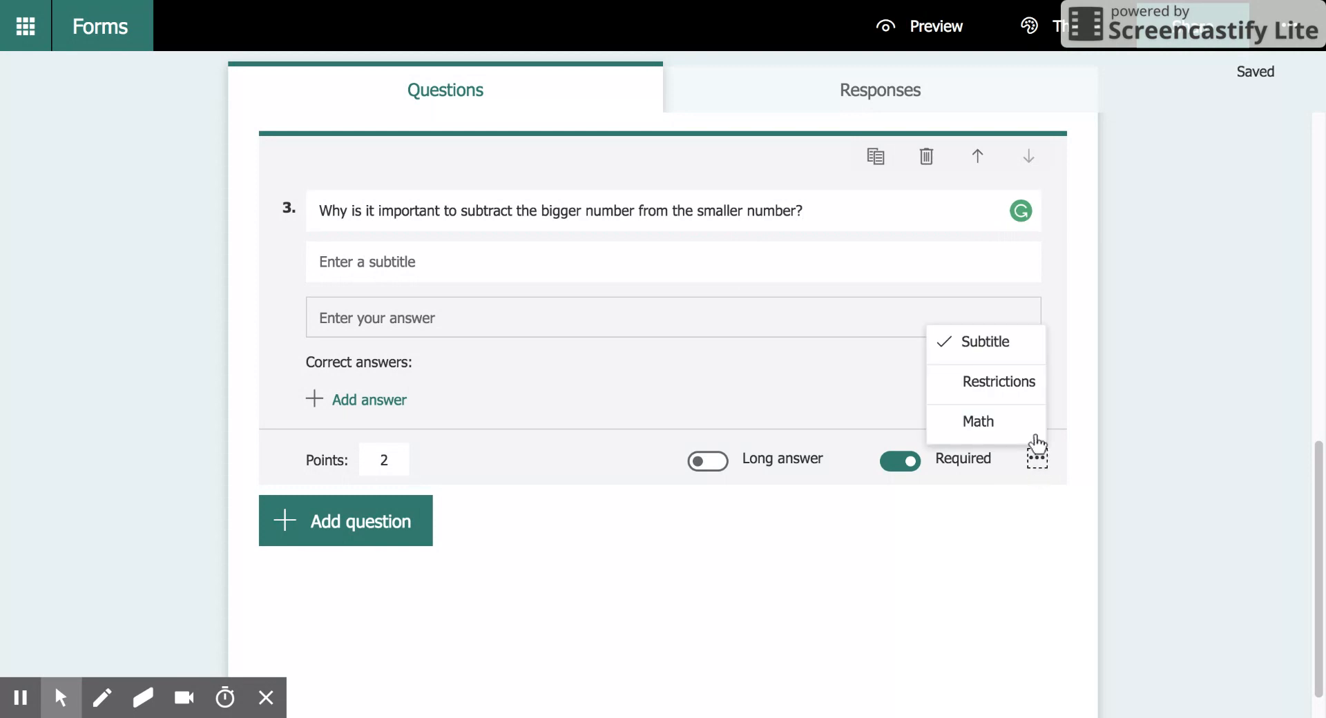
click(987, 353)
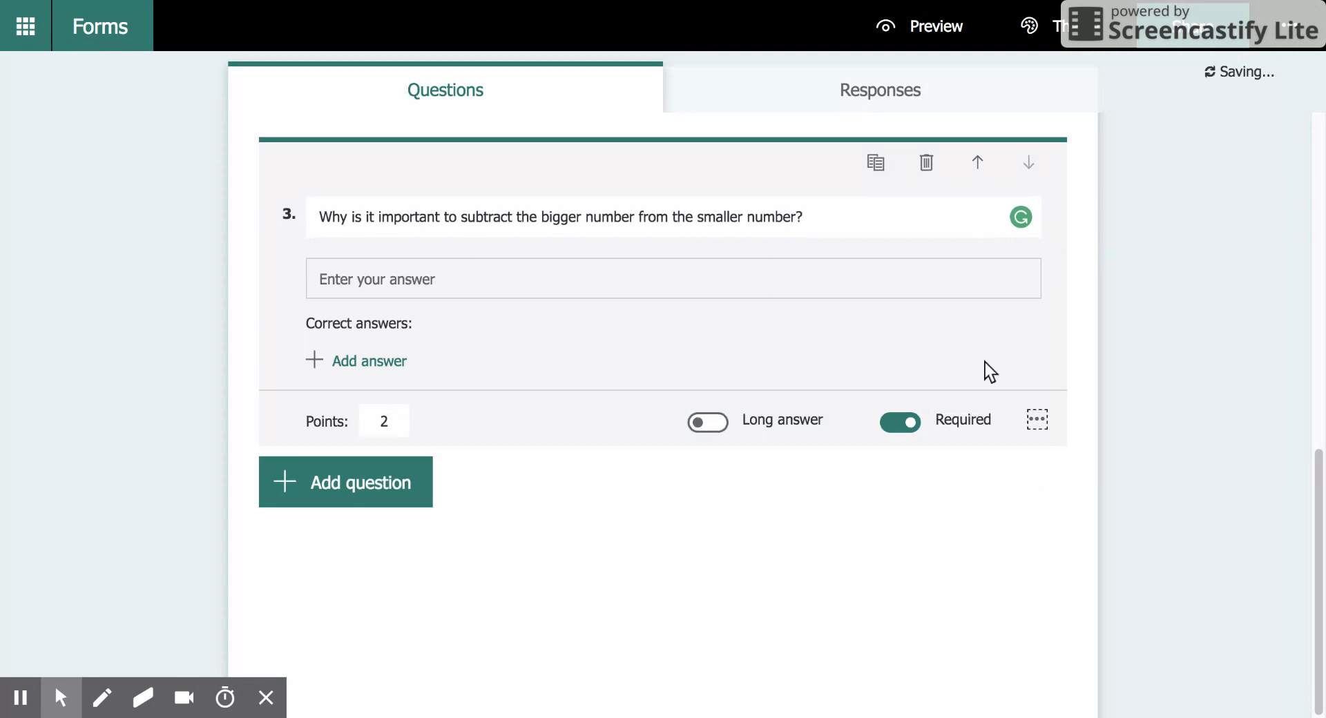
Add a correct answer to question 3, beginning with the word "Because".
click(377, 289)
click(362, 356)
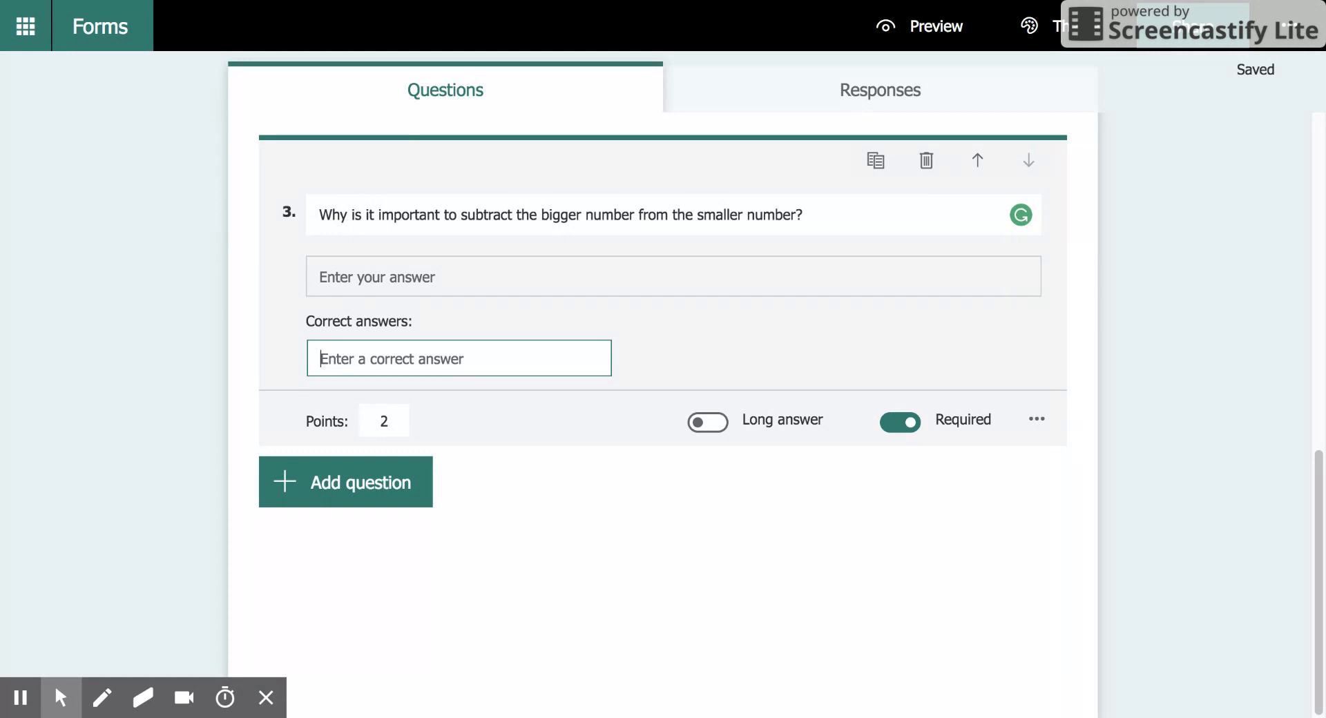
text(Because )
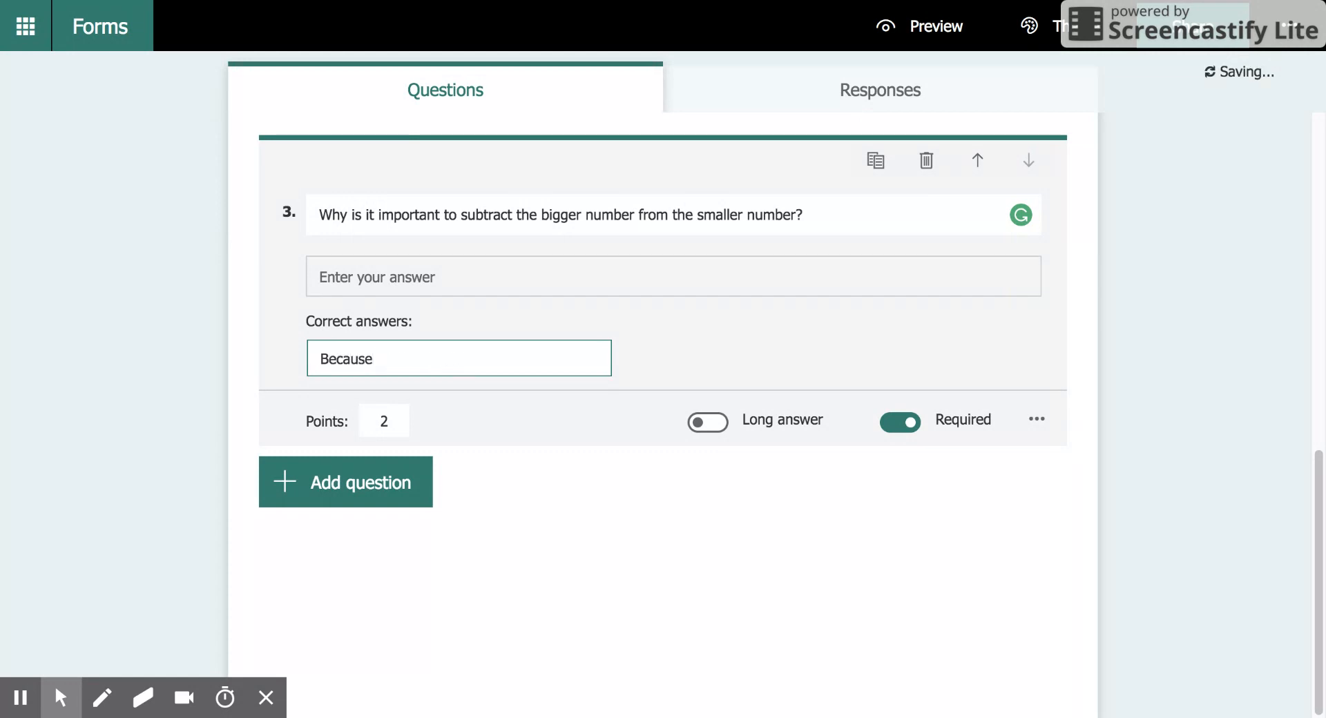
text(you always need to subra)
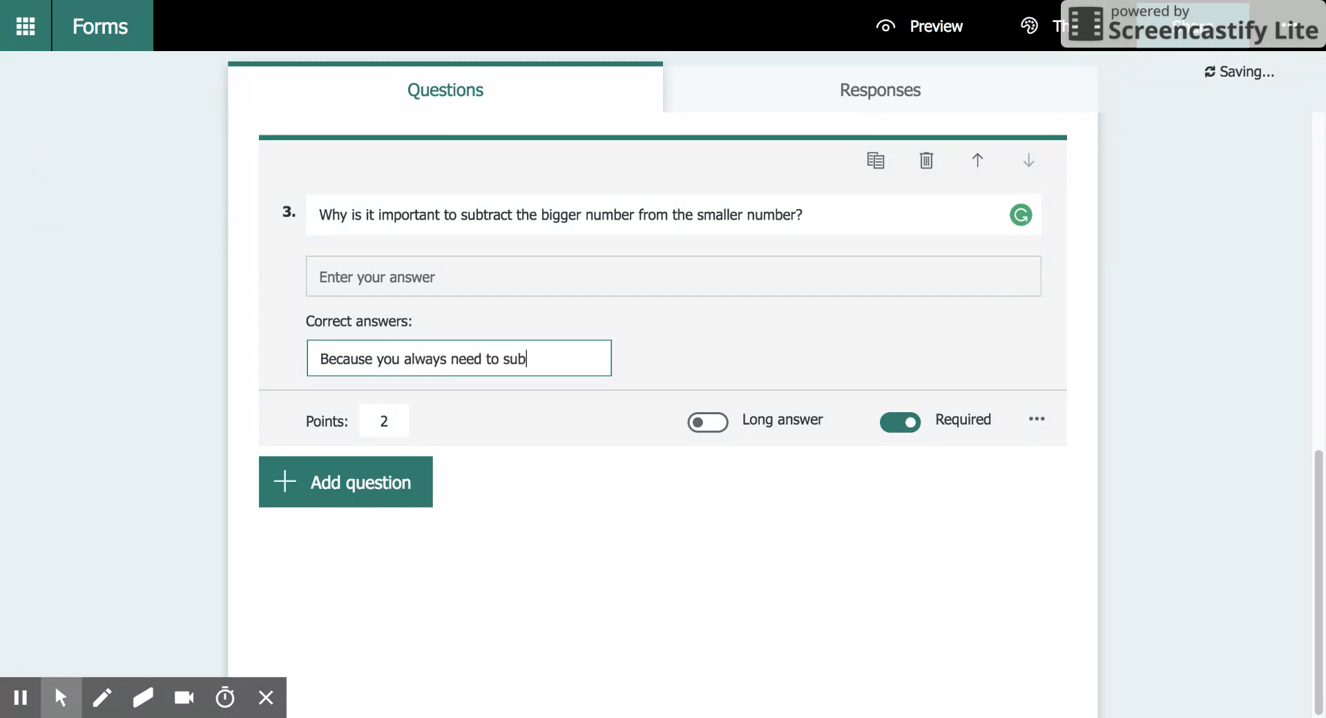
key(BackSpace)
text(tract)
key(BackSpace)
key(BackSpace)
key(BackSpace)
key(BackSpace)
key(BackSpace)
key(BackSpace)
text(tract a bigger nu)
key(BackSpace)
key(BackSpace)
key(BackSpace)
key(BackSpace)
key(BackSpace)
key(BackSpace)
key(BackSpace)
key(BackSpace)
key(BackSpace)
key(BackSpace)
key(BackSpace)
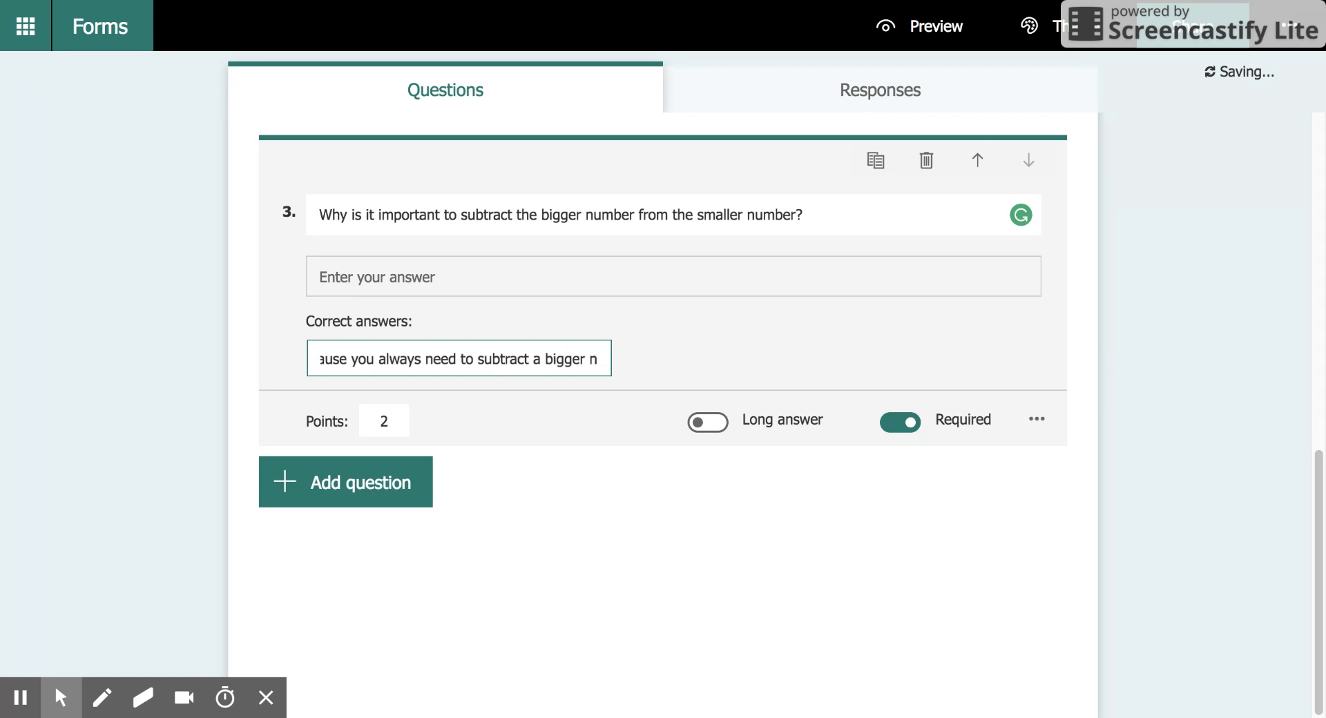
key(BackSpace)
key(BackSpace)
key(BackSpace)
key(BackSpace)
key(BackSpace)
key(BackSpace)
key(BackSpace)
key(BackSpace)
key(BackSpace)
key(BackSpace)
key(BackSpace)
key(BackSpace)
key(BackSpace)
key(BackSpace)
key(BackSpace)
key(BackSpace)
key(BackSpace)
key(BackSpace)
key(BackSpace)
key(BackSpace)
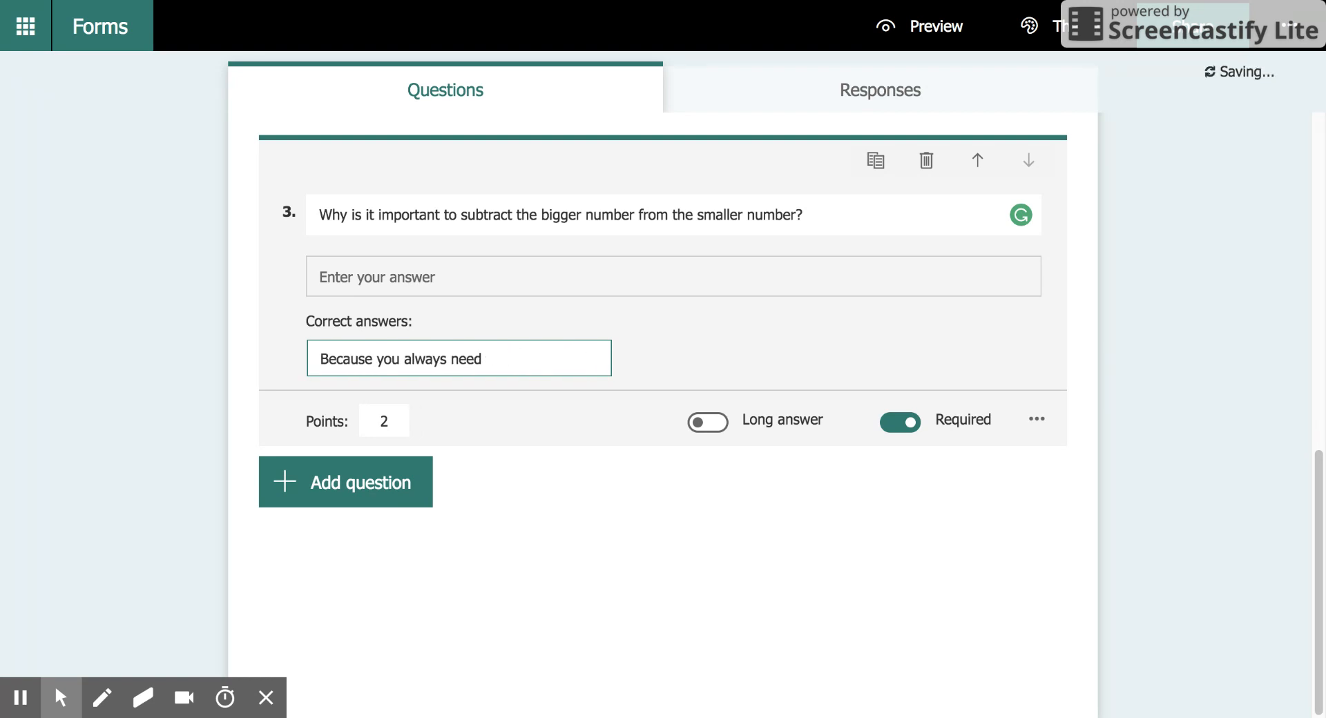
key(BackSpace)
Complete question 3's correct answer so it reads "Because you cannot take a smaller number away from a bigger number.".
text(cannot take a )
text(bigger)
key(BackSpace)
key(BackSpace)
key(BackSpace)
key(BackSpace)
key(BackSpace)
key(BackSpace)
text(smaller)
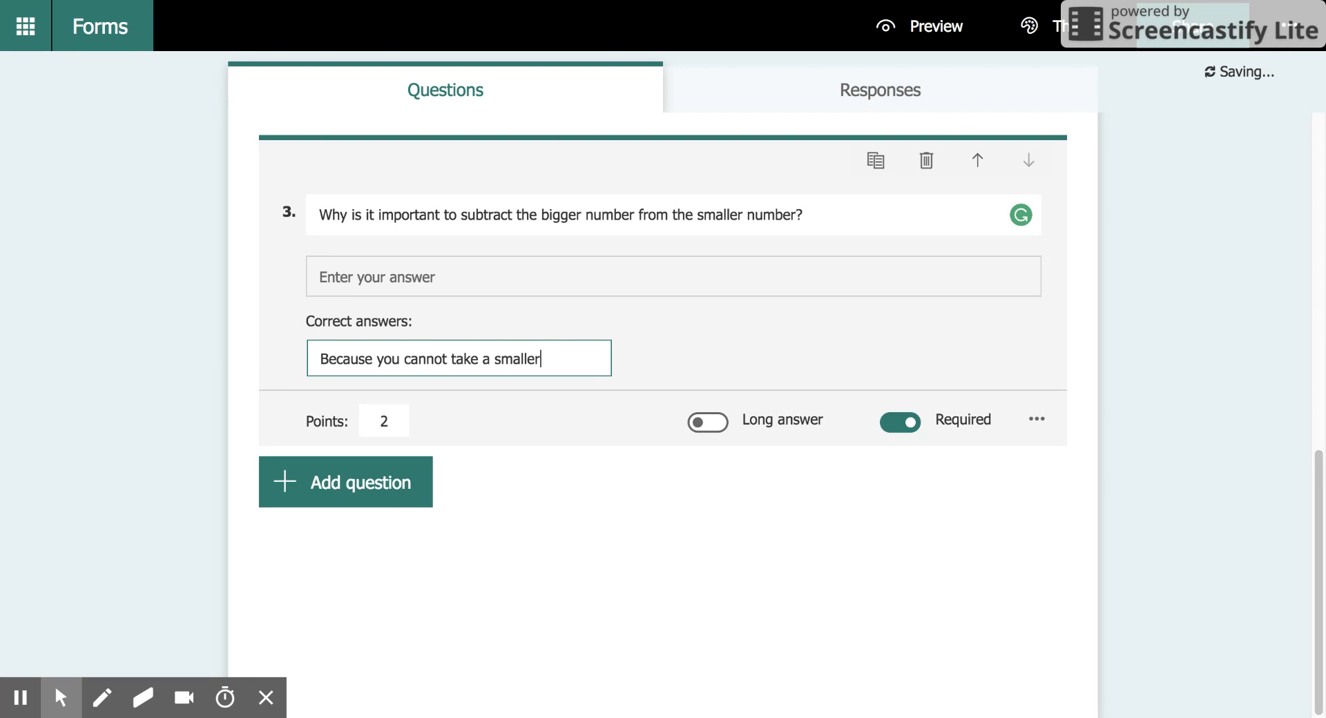
text( njumber a)
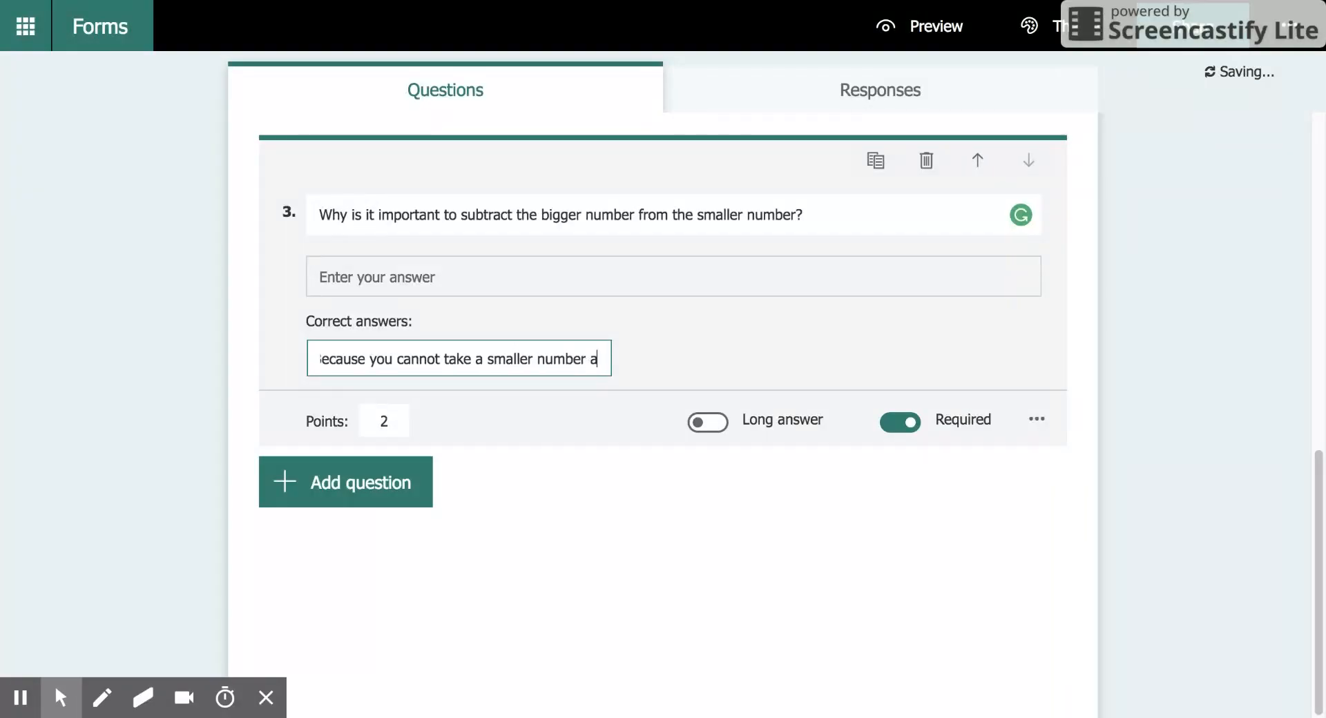
text(way from a)
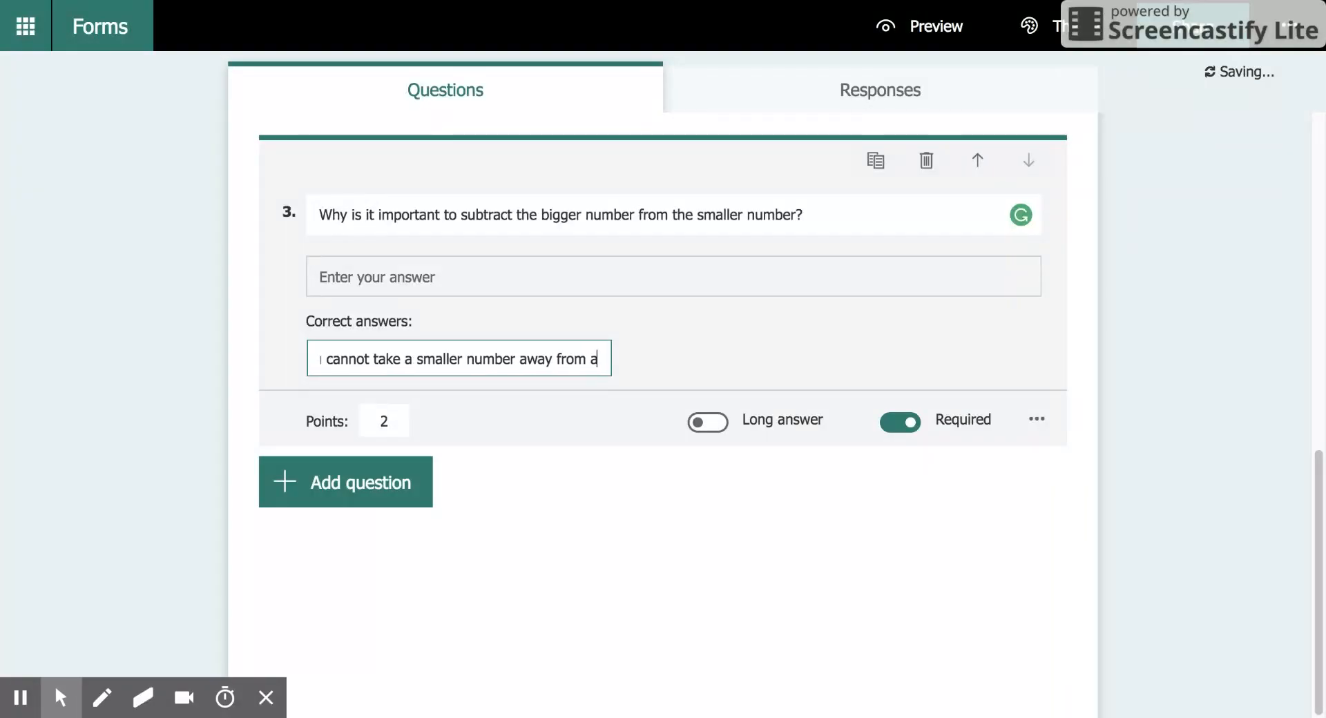
text( bigger number.)
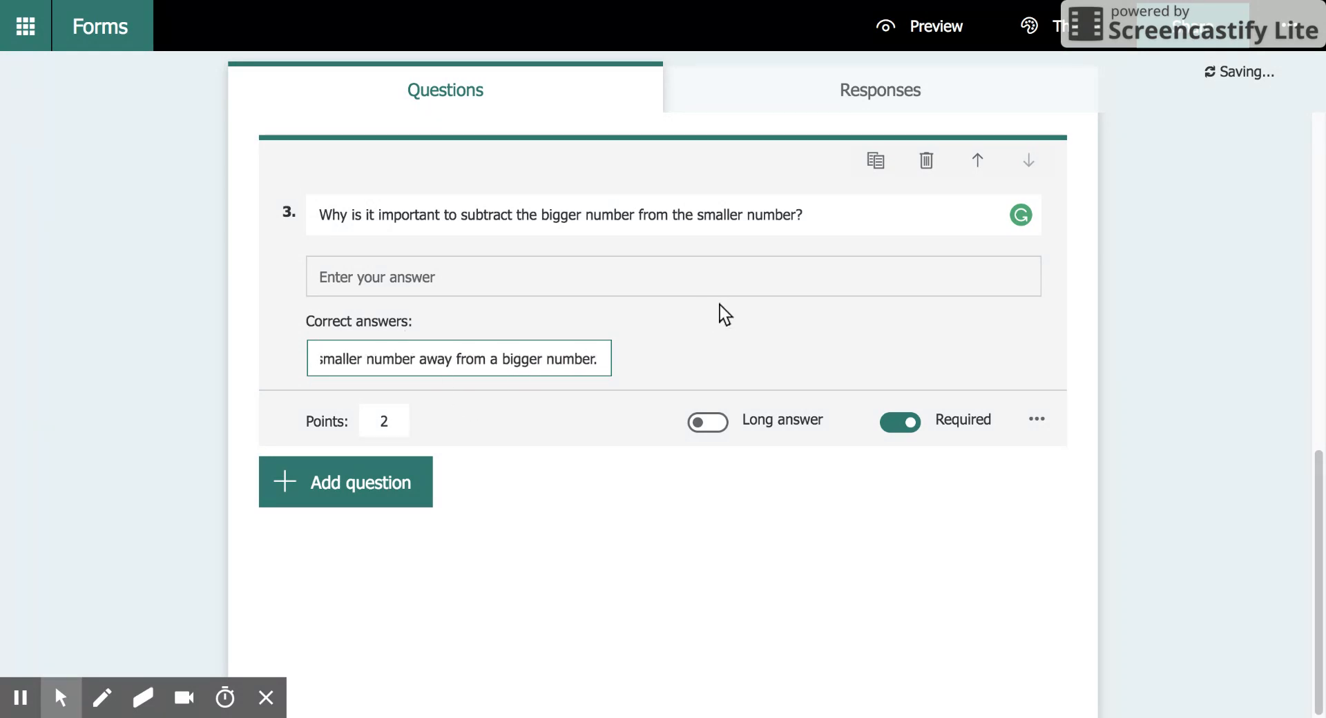
click(732, 338)
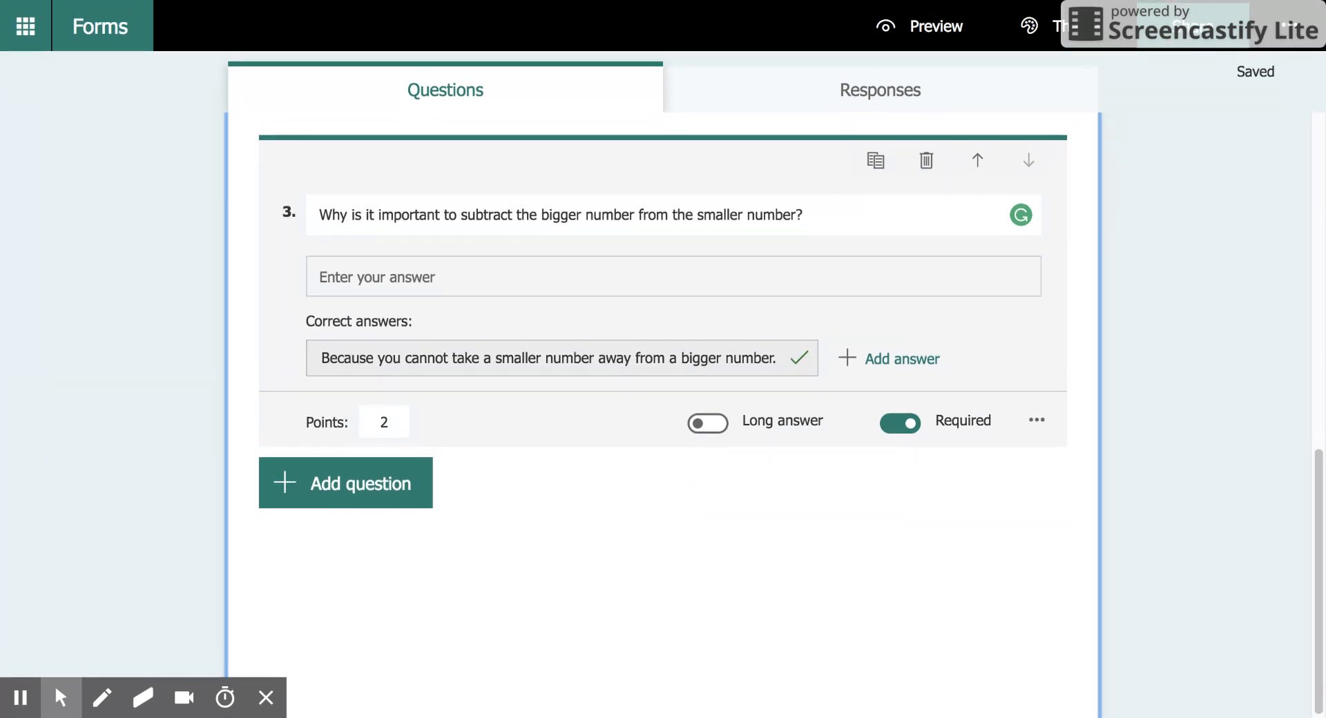
Look at the custom background image options, but apply the yellow and blue snowboarder theme to the quiz.
click(1274, 29)
click(1029, 25)
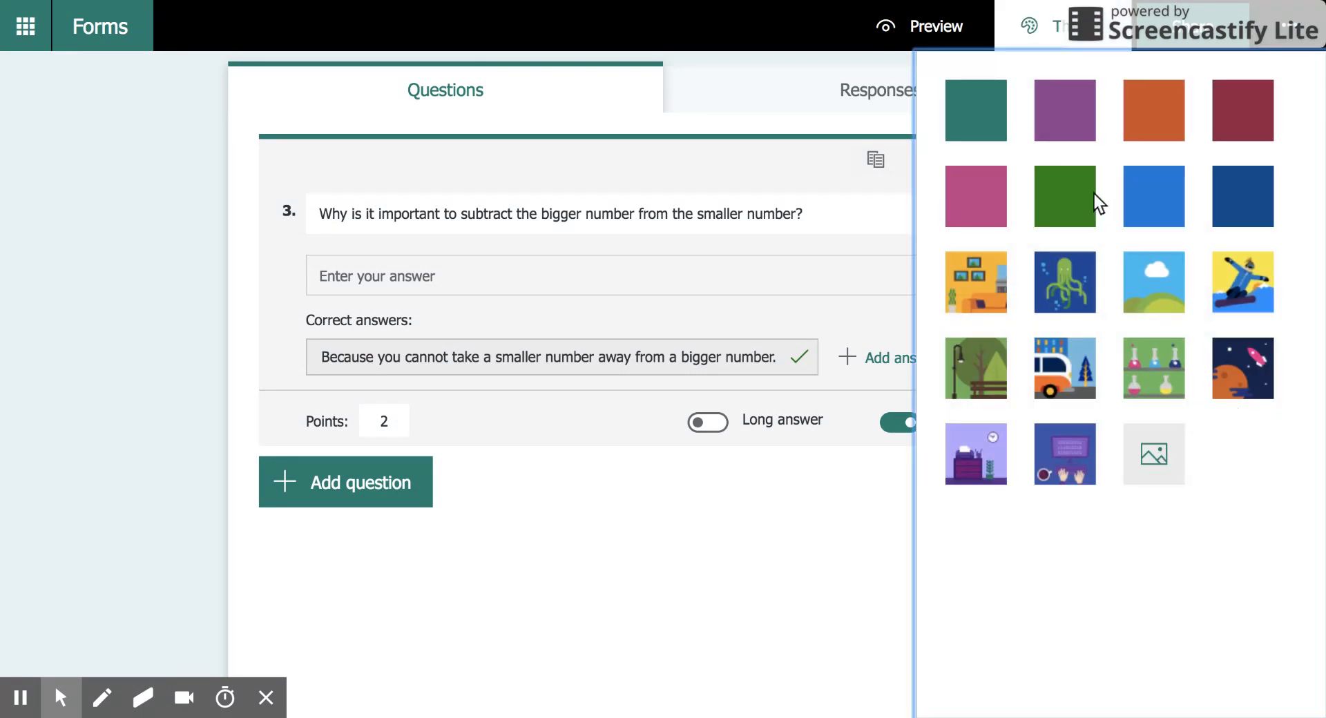
click(1152, 454)
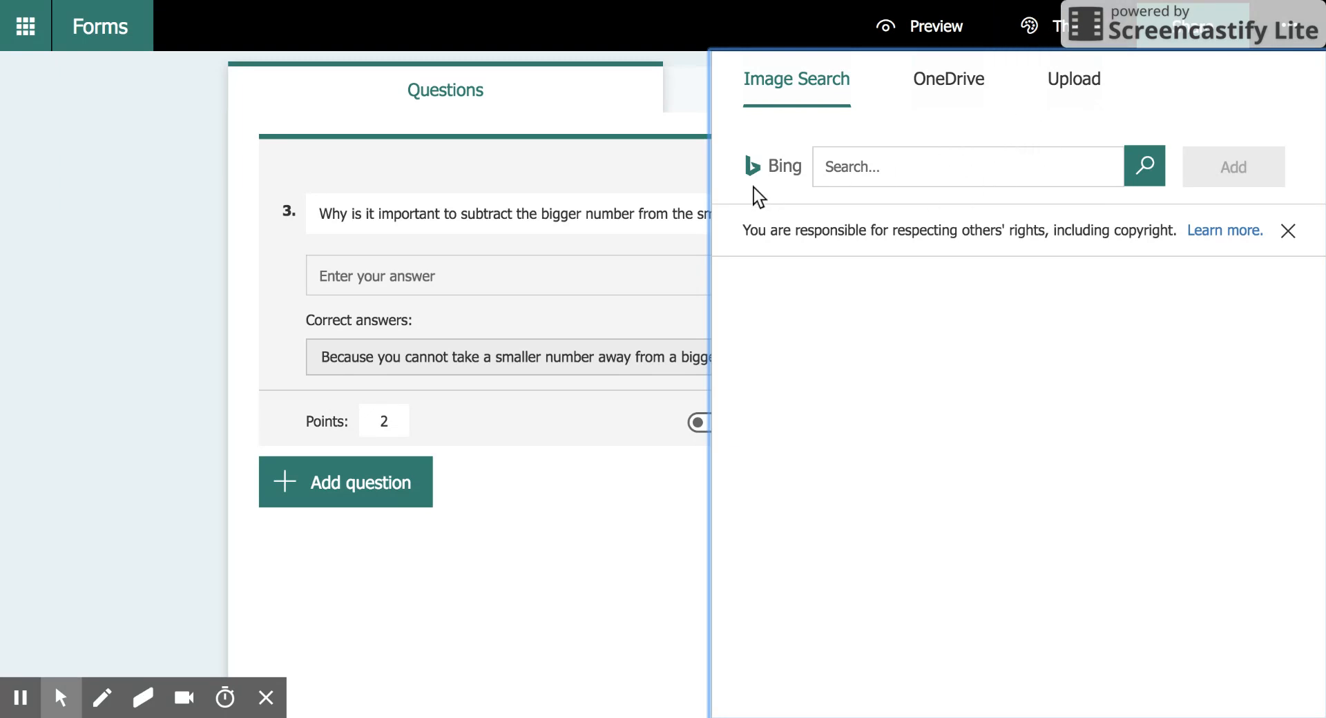
click(1064, 26)
click(1244, 286)
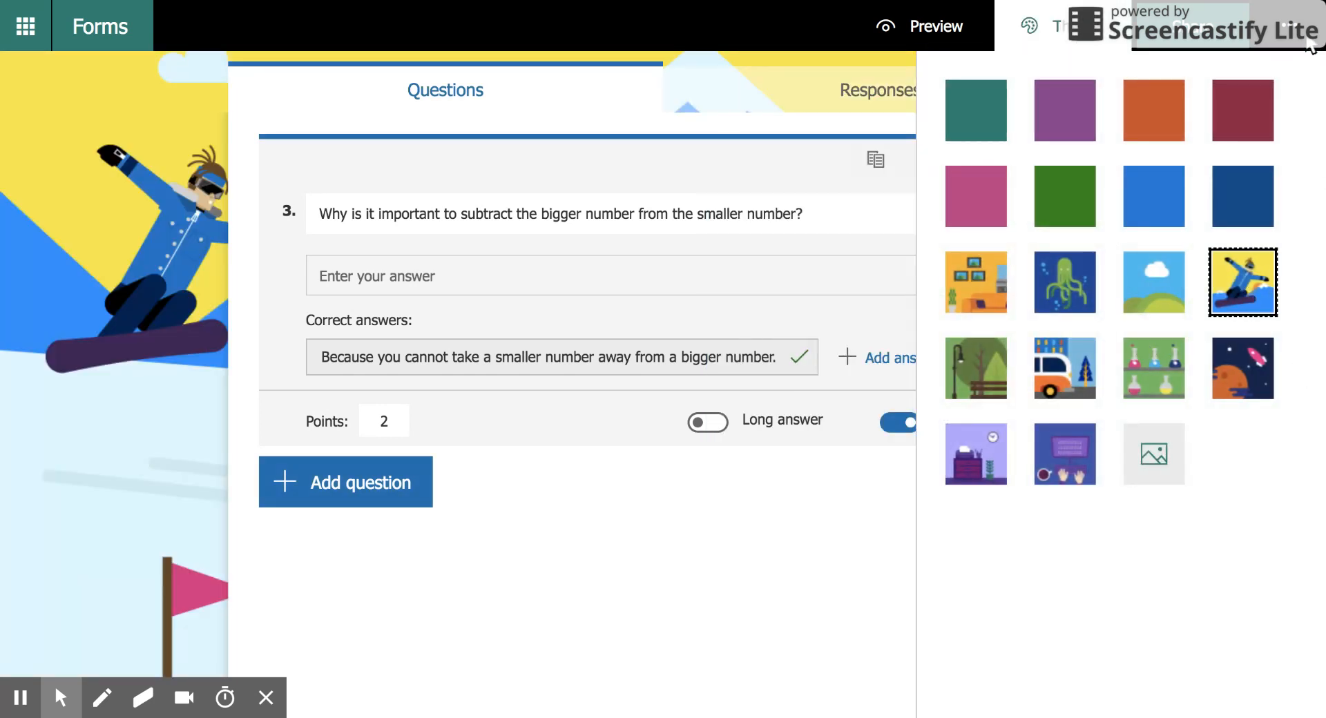
Open the quiz's branching options and make question 1 go to "2. What is 6+2?".
click(1289, 26)
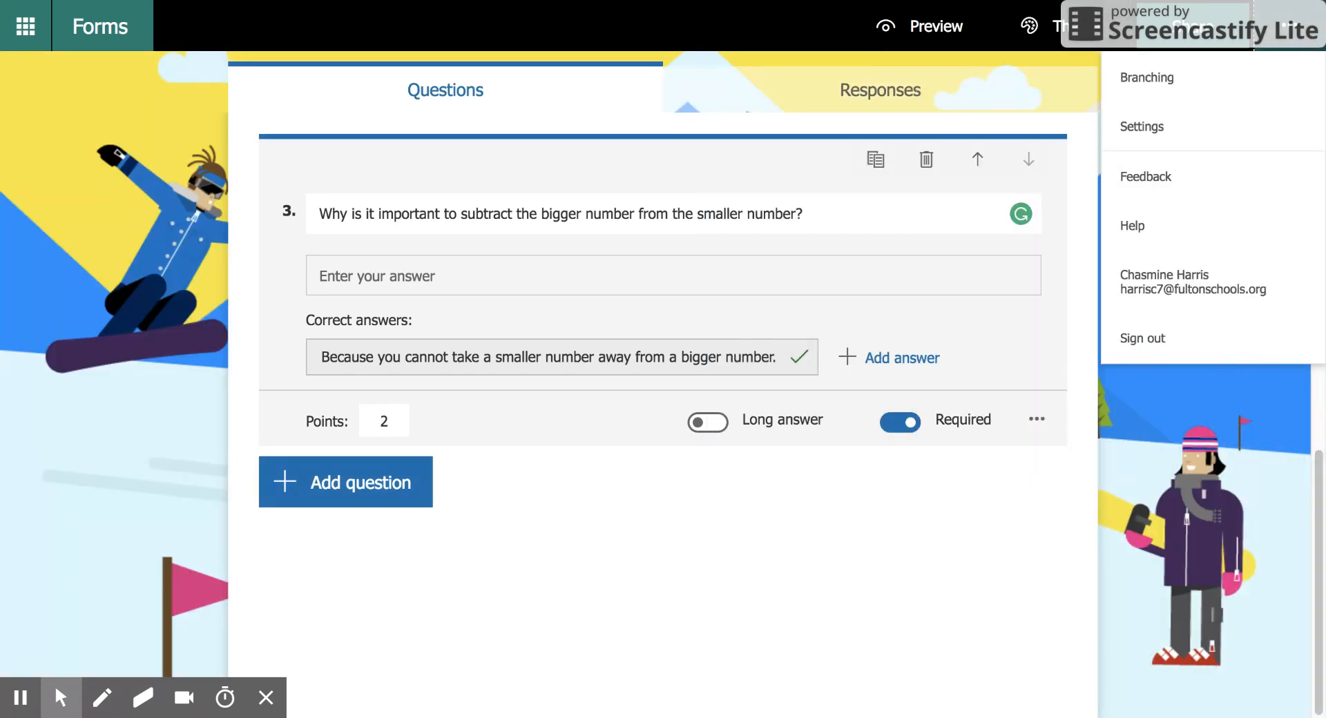
click(1181, 91)
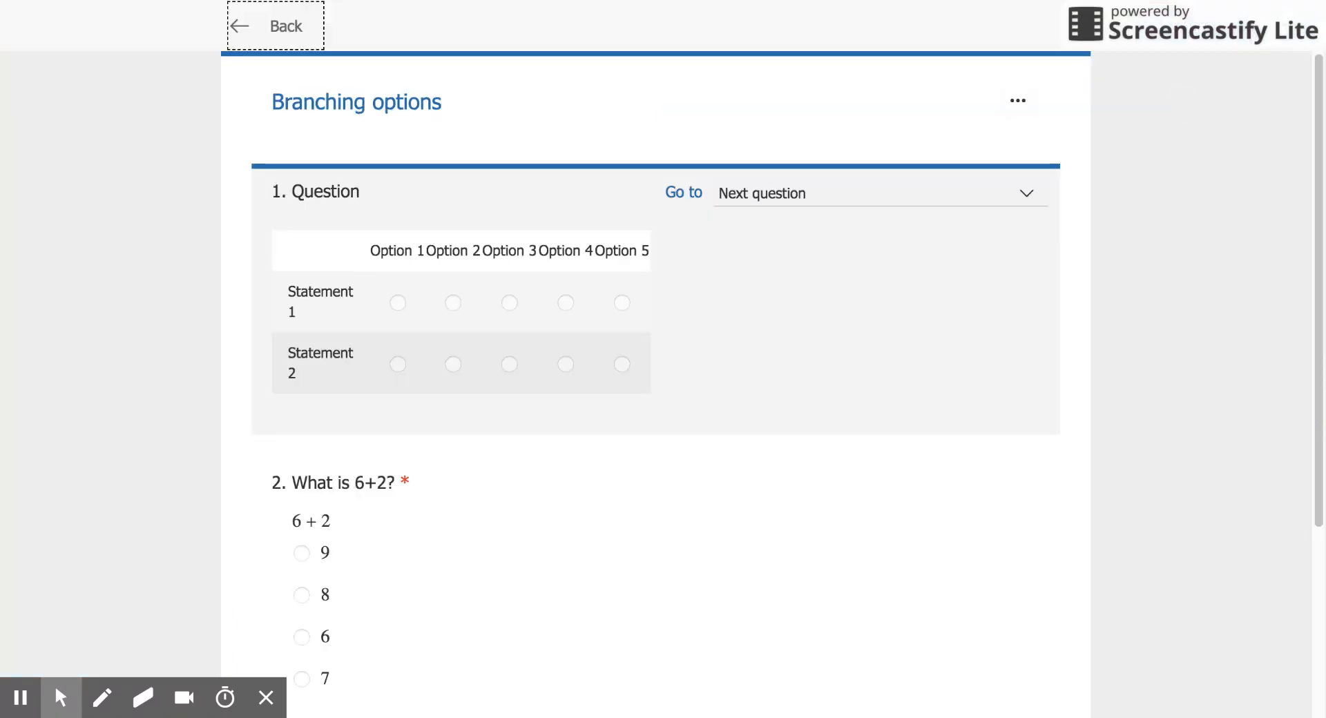
scroll(995, 281, down, 4)
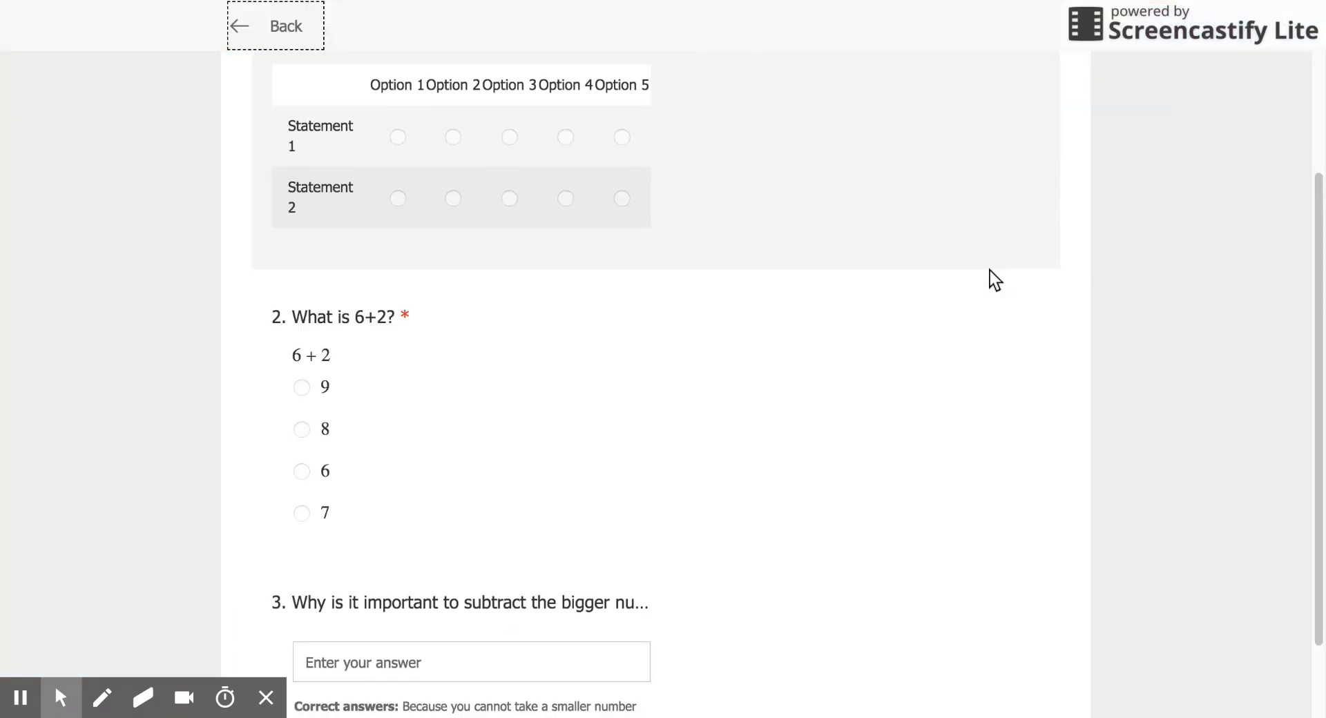
scroll(994, 281, up, 4)
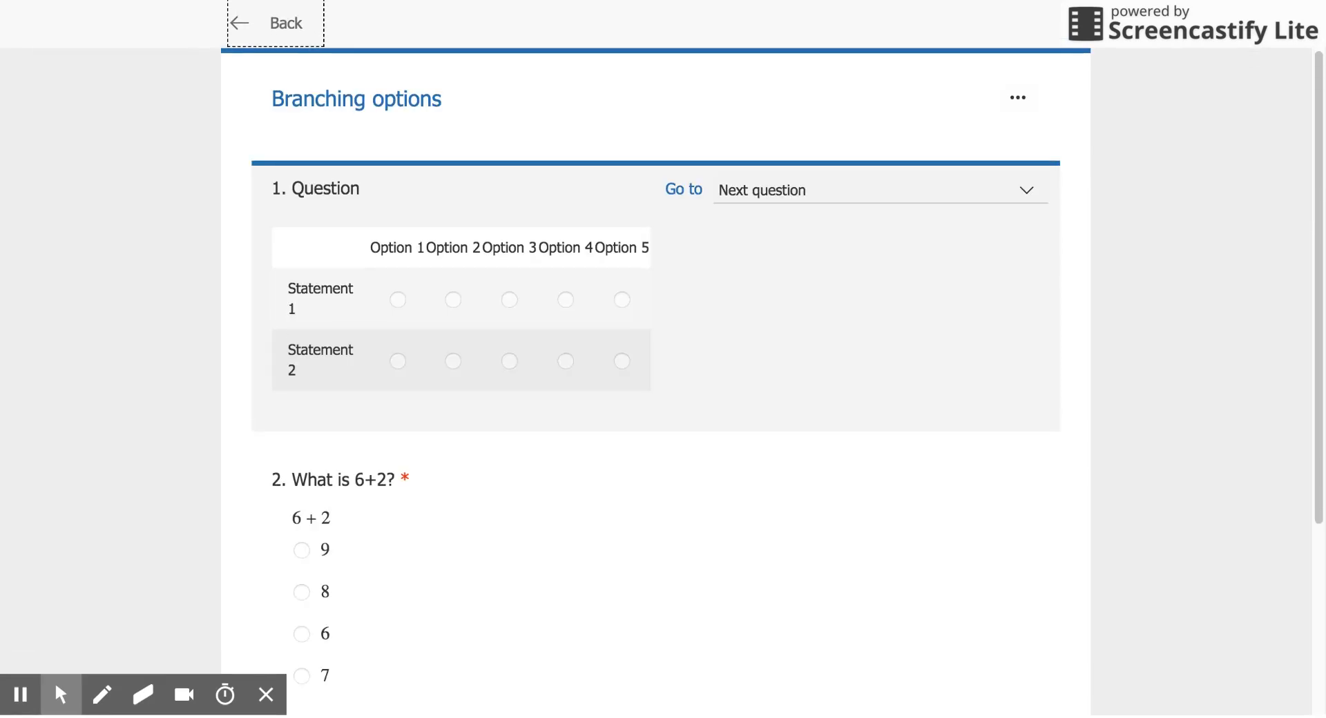
click(1039, 194)
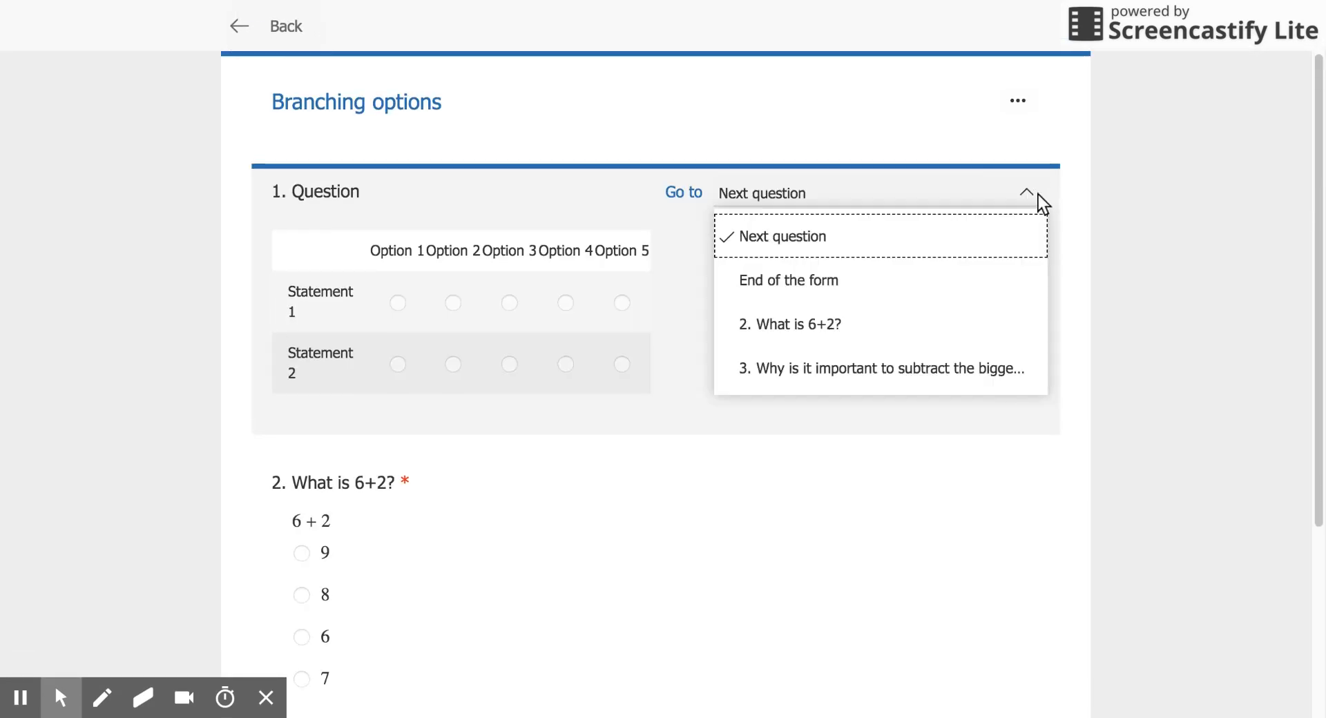
click(885, 332)
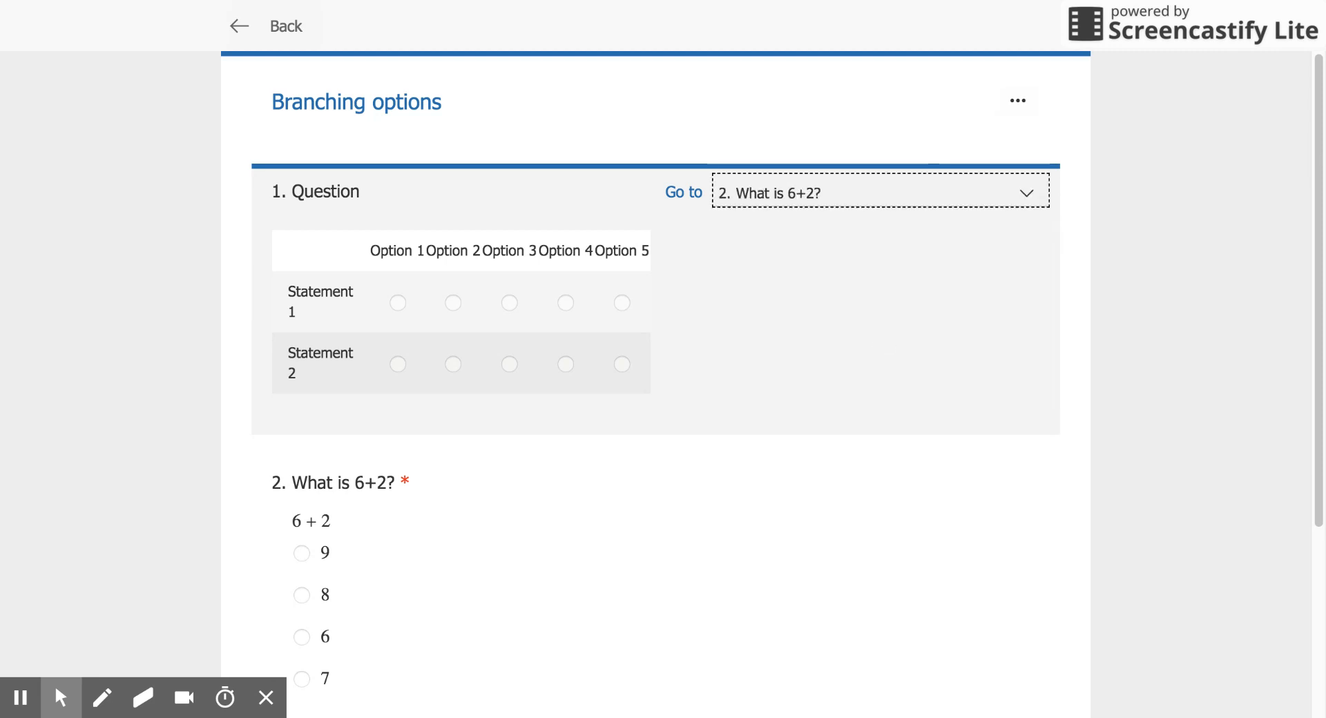
Branch answer 8 of the 6+2 question to question 3, "Why is it important to subtract the bigger number from the smaller number?".
scroll(656, 332, down, 4)
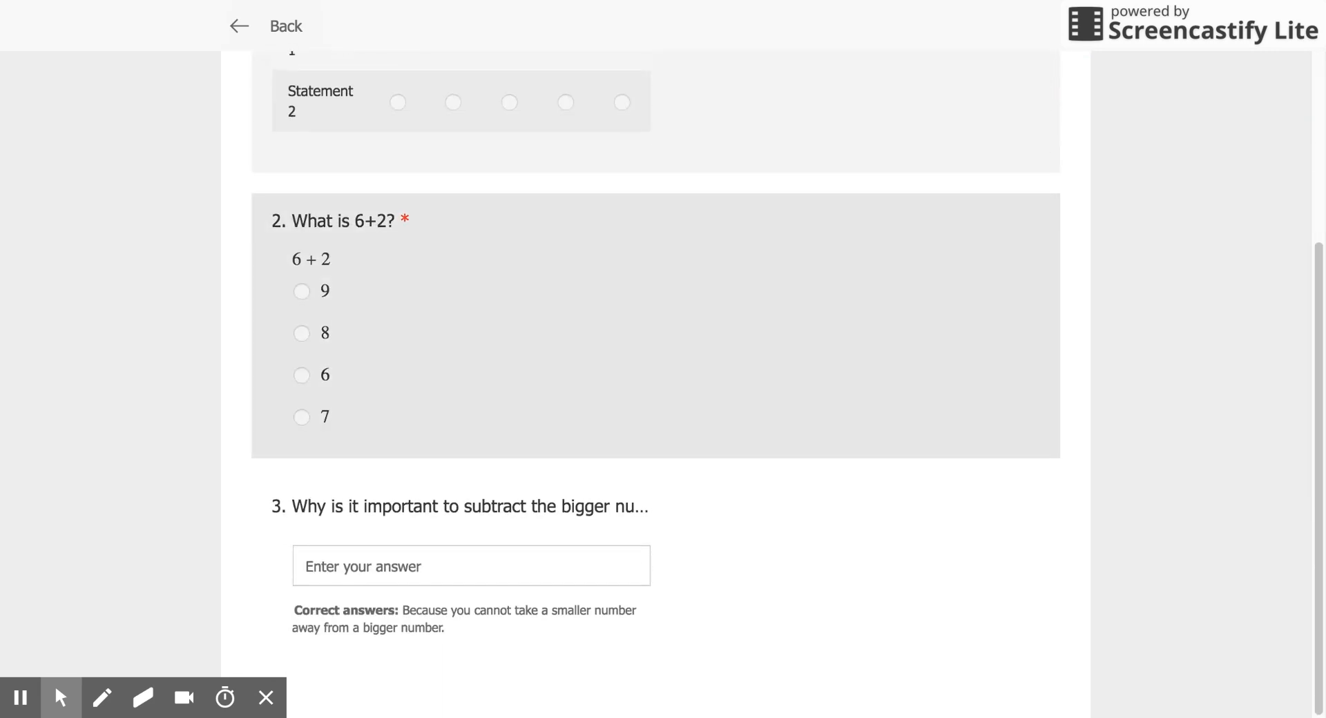
click(938, 272)
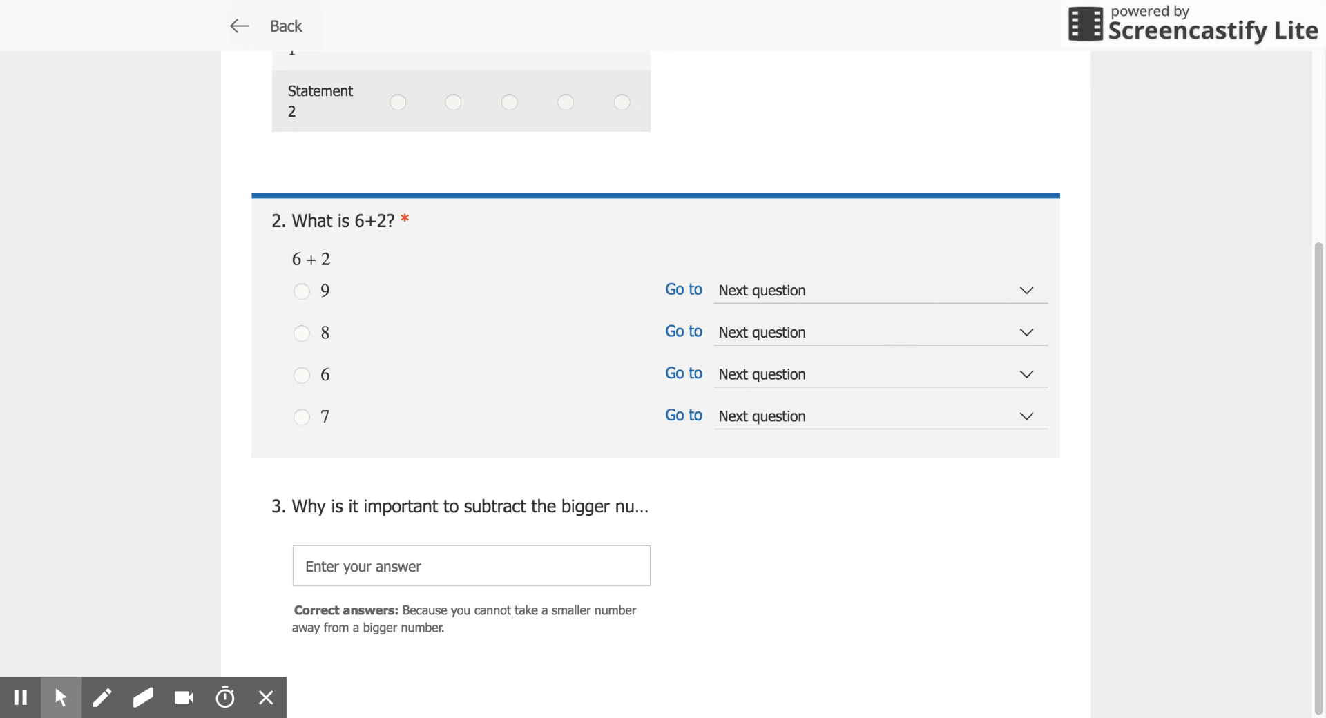
click(896, 335)
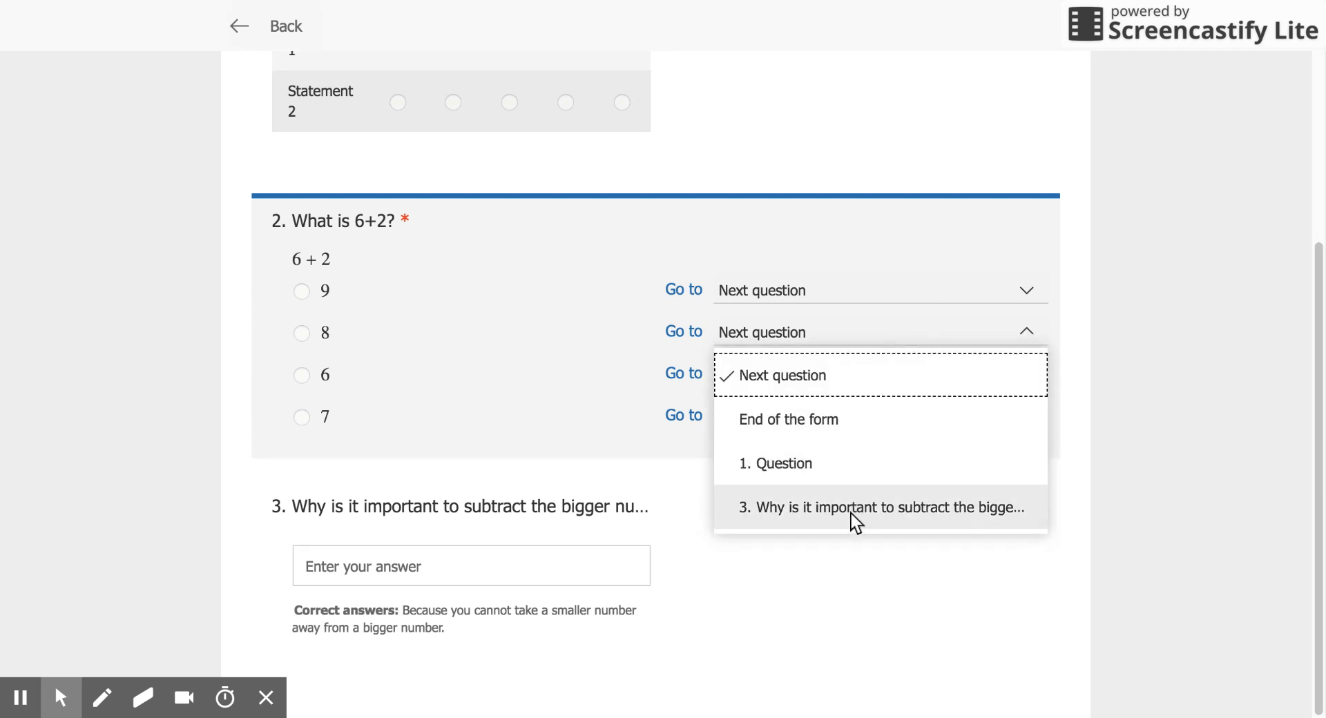
click(856, 509)
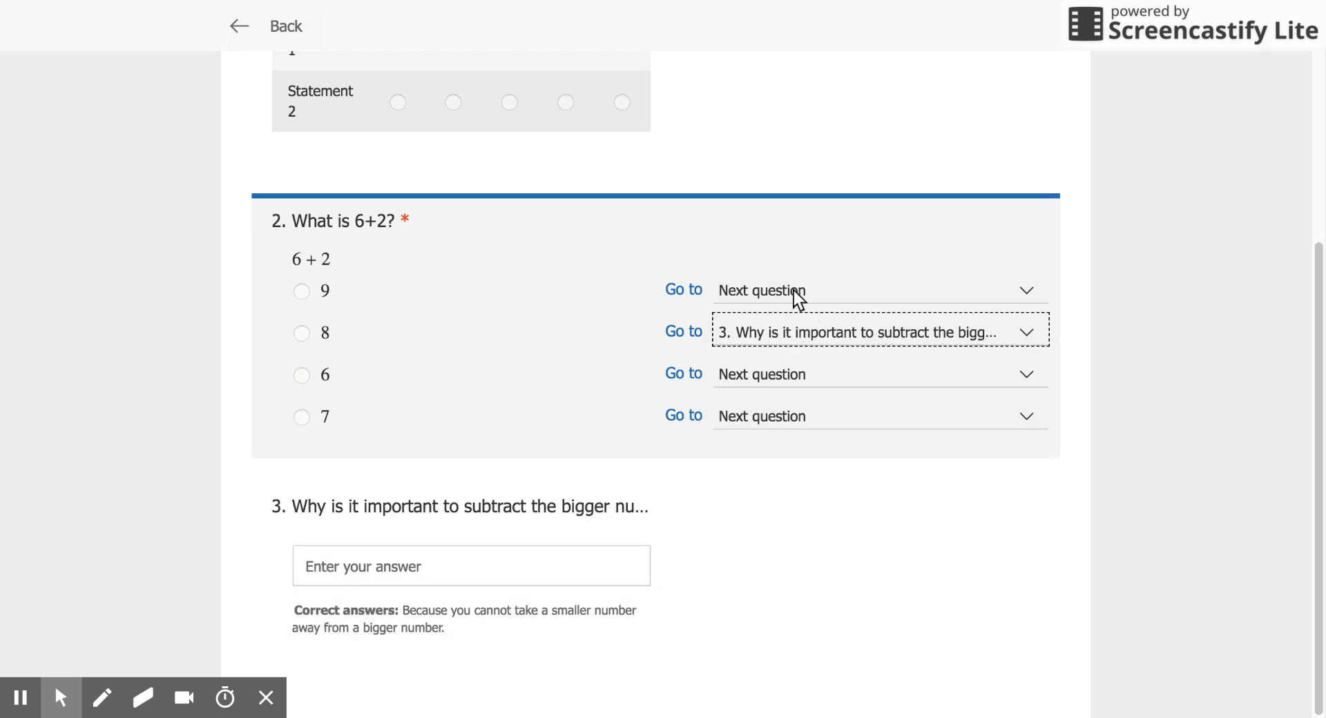
Branch answer 9 of the 6+2 question back to "1. Question" and return from the branching options to the quiz.
click(798, 297)
click(782, 424)
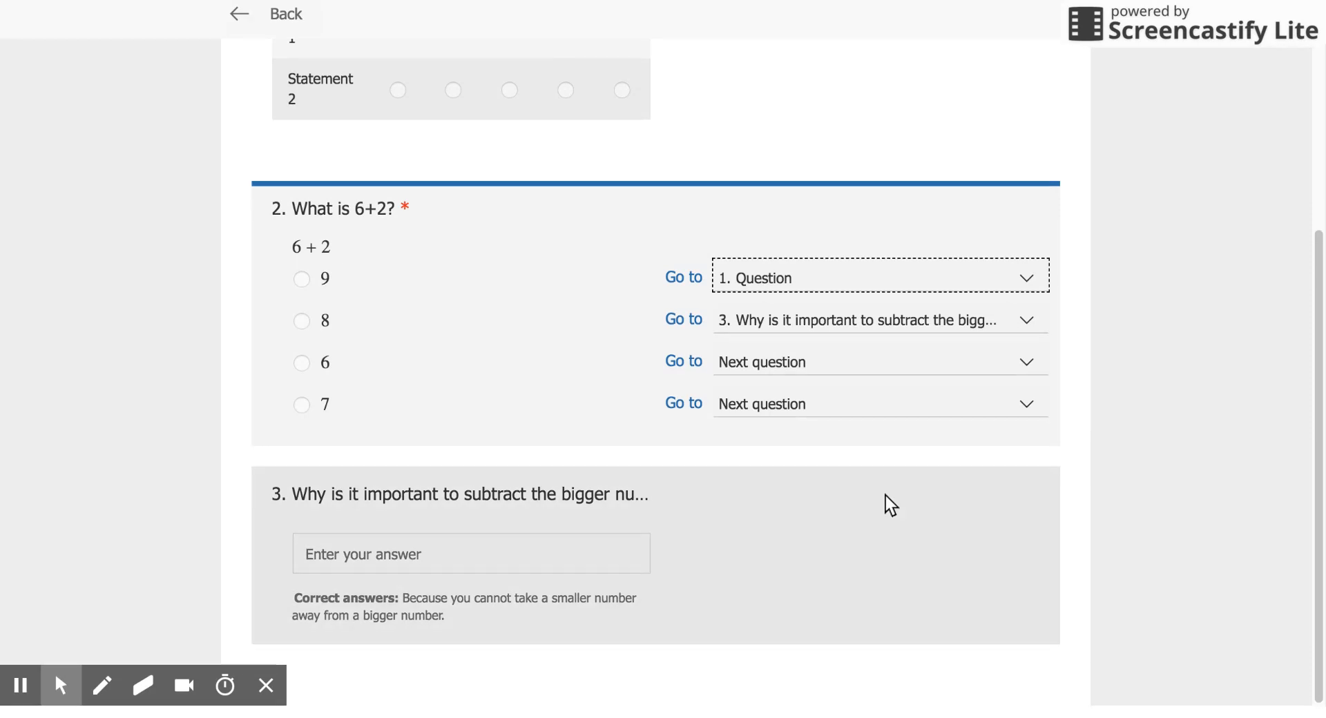
scroll(885, 503, up, 2)
scroll(663, 359, up, 2)
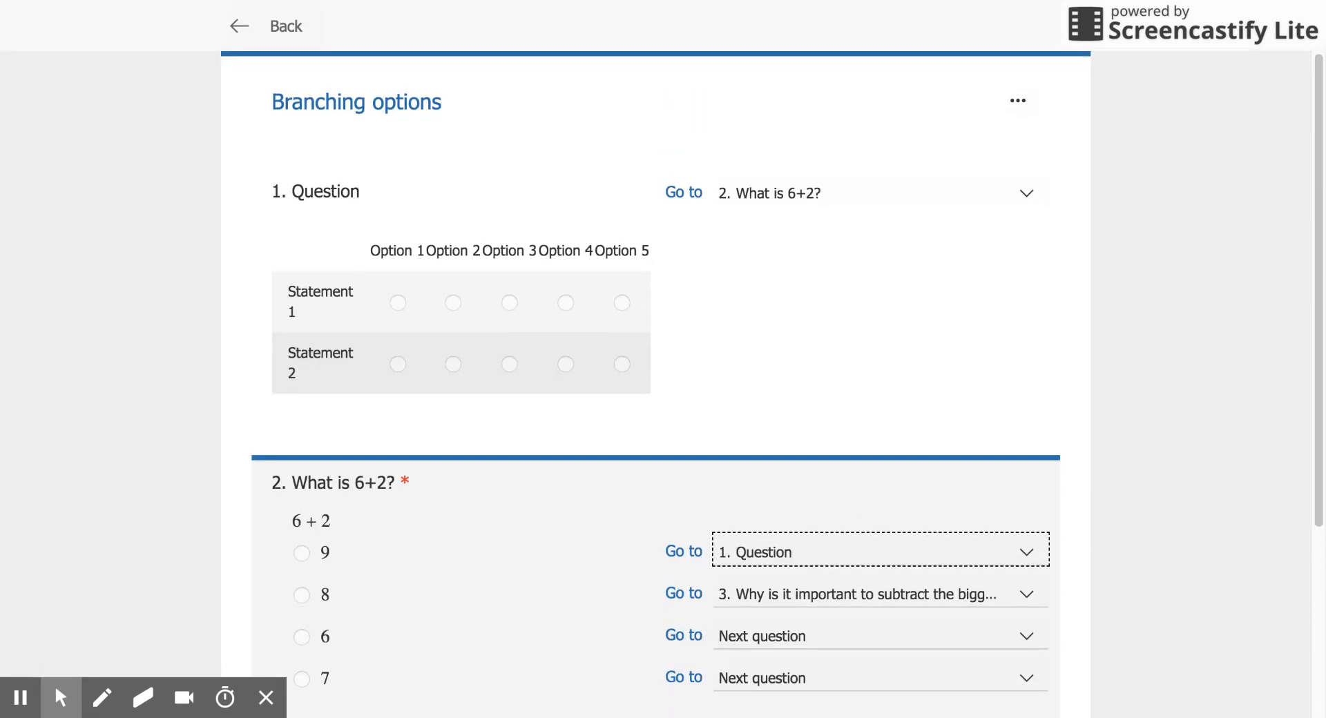
click(244, 29)
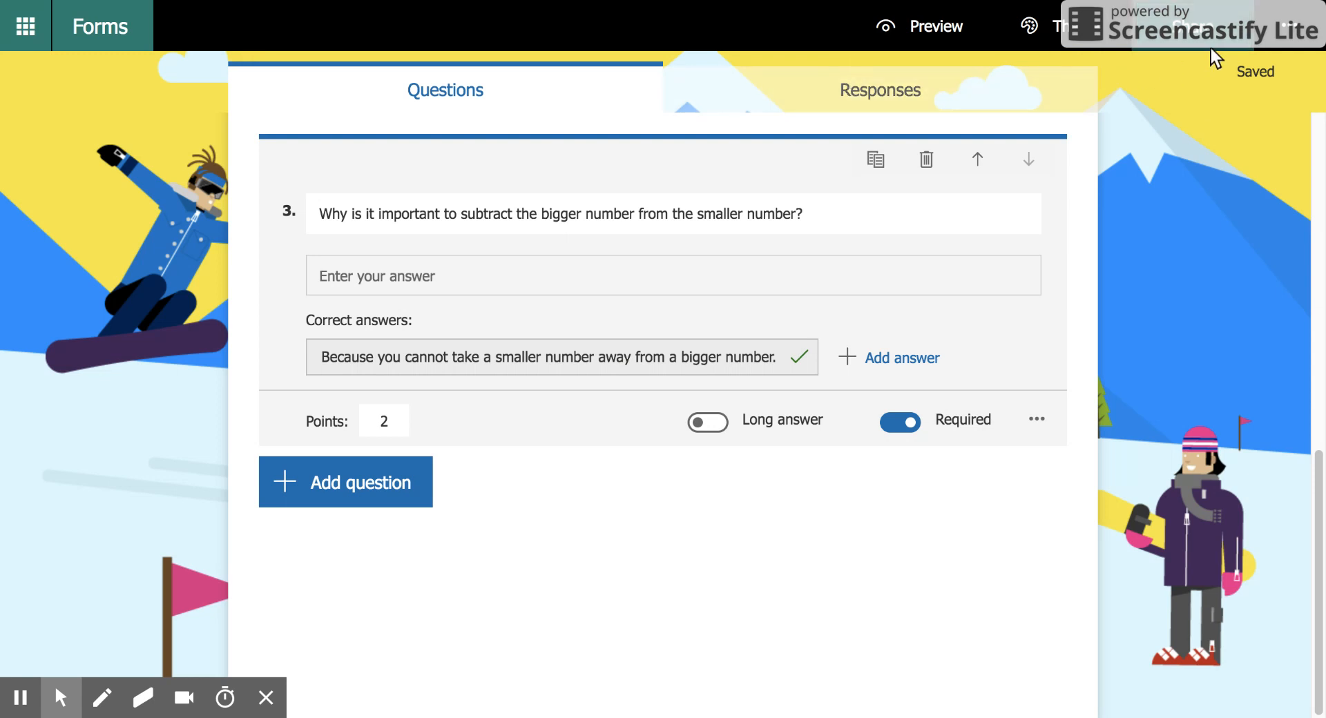
Turn off showing results automatically in the quiz settings and close the settings.
click(1287, 47)
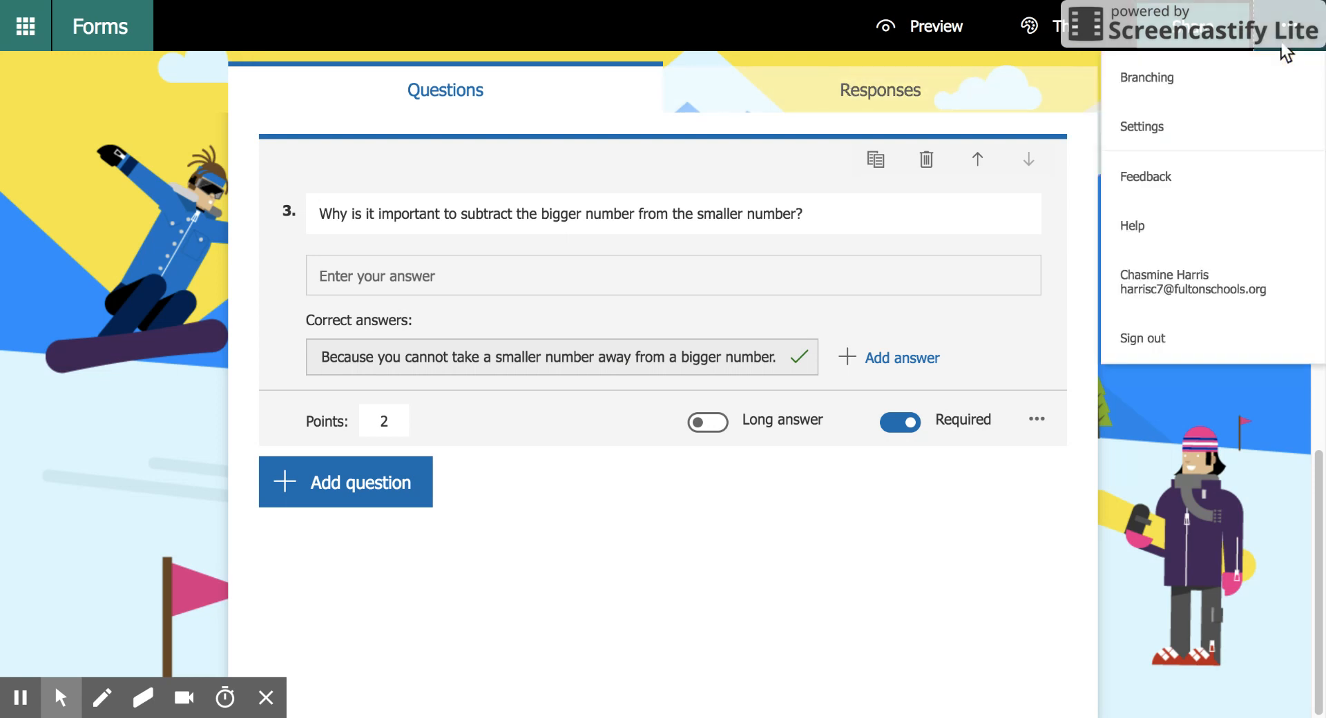
click(1124, 129)
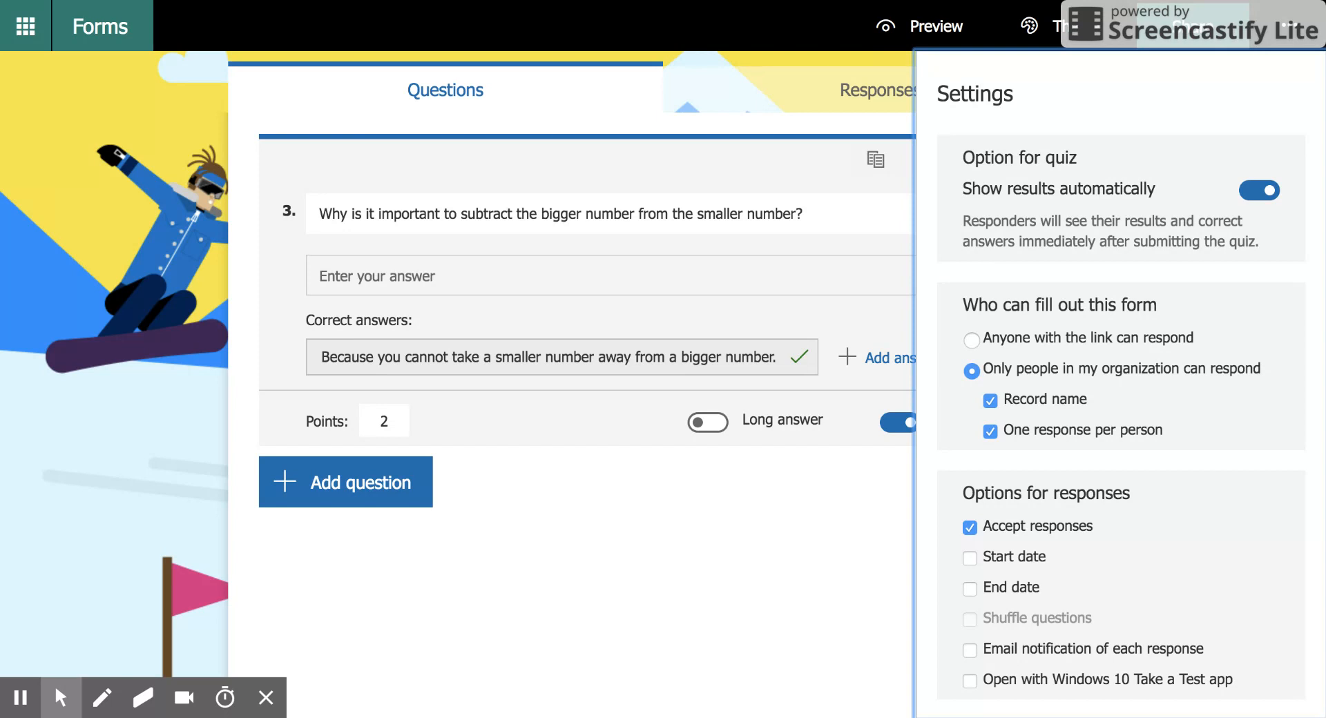
click(1254, 191)
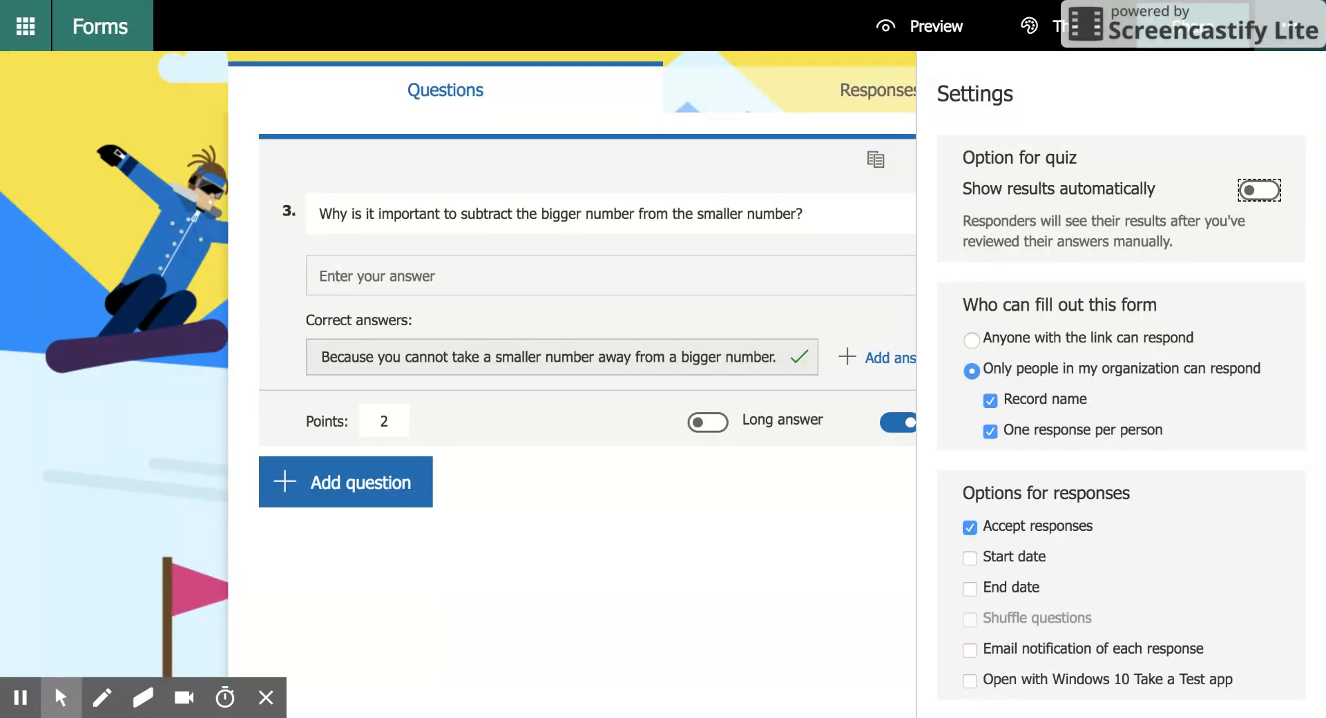
click(1289, 27)
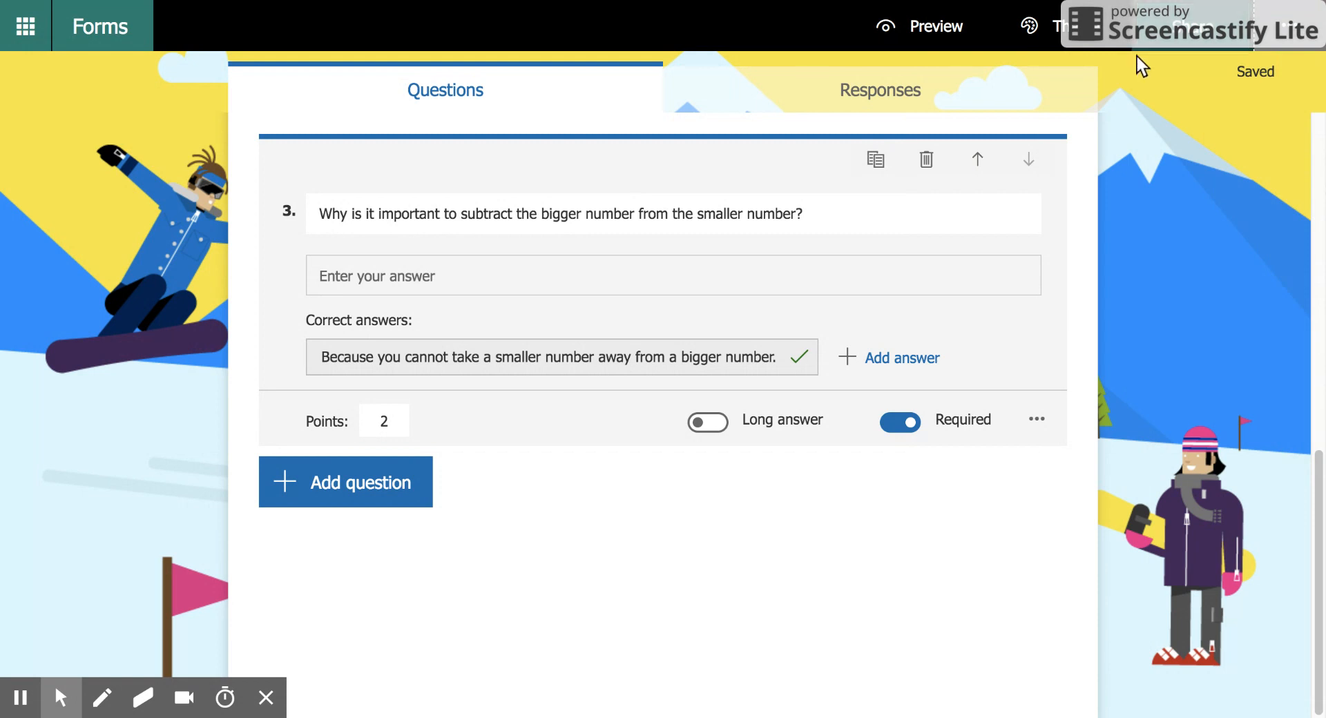
Open the quiz's sharing options and generate a template link that lets others duplicate it.
click(1164, 38)
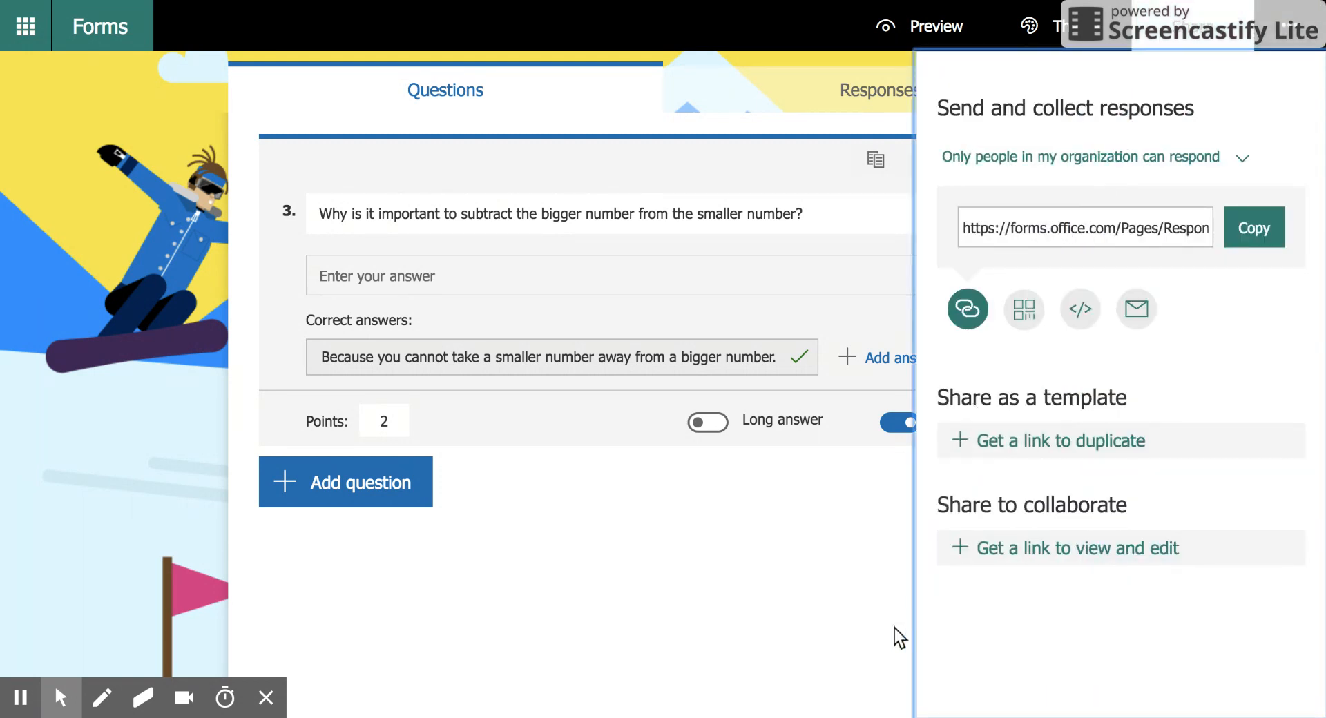
click(997, 442)
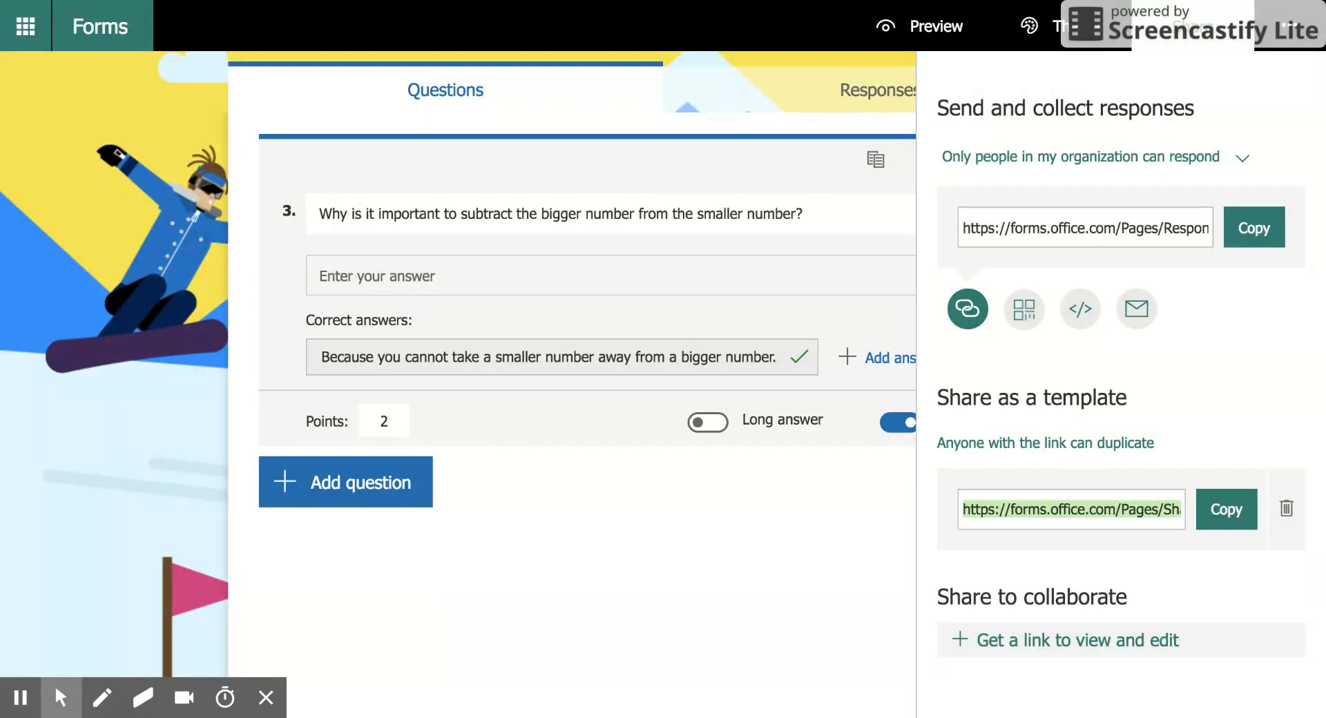
Examine who can respond to the quiz, and view its QR code, embed code, email and link sharing options.
click(1038, 158)
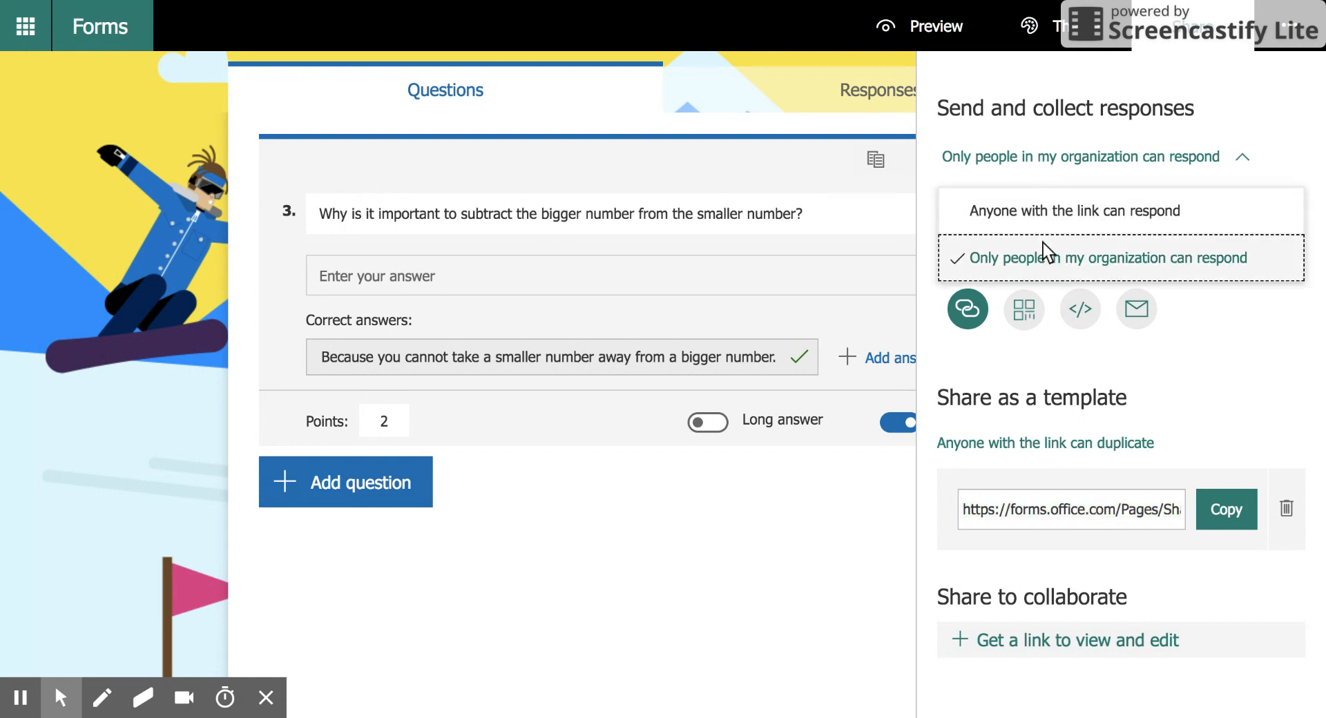
click(1238, 333)
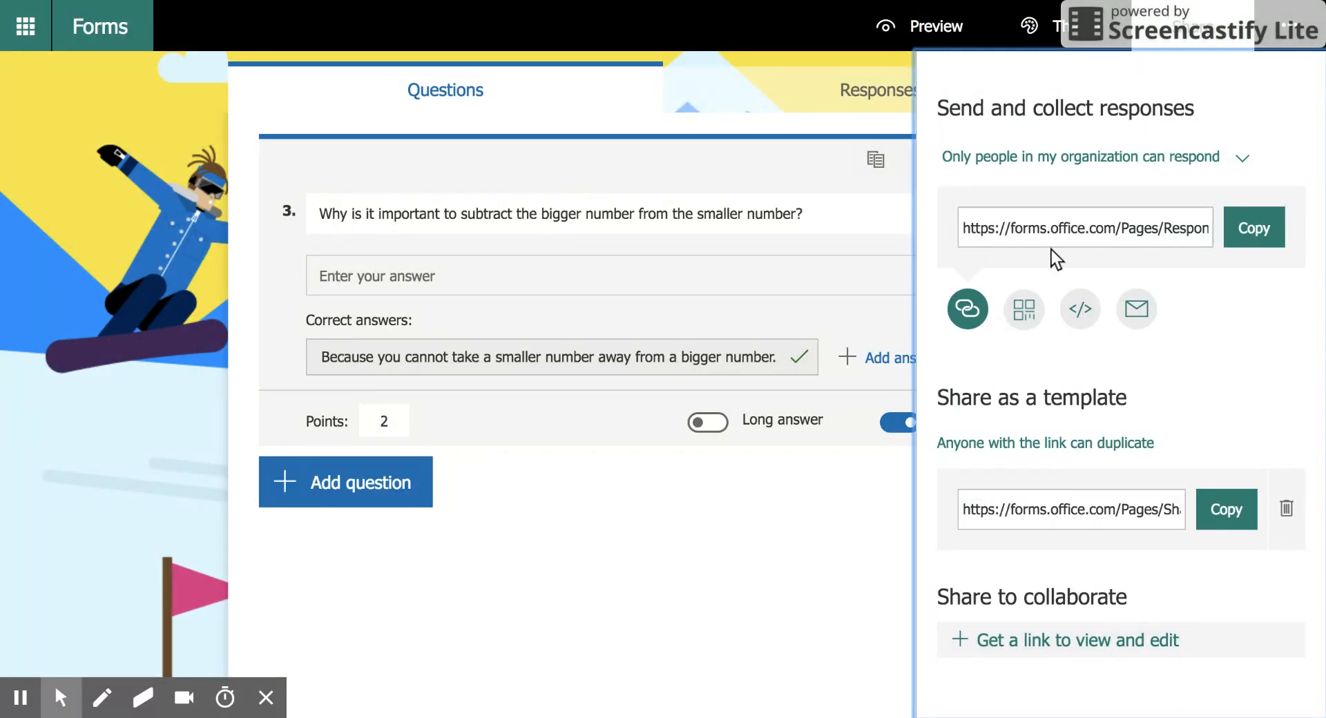
click(1023, 305)
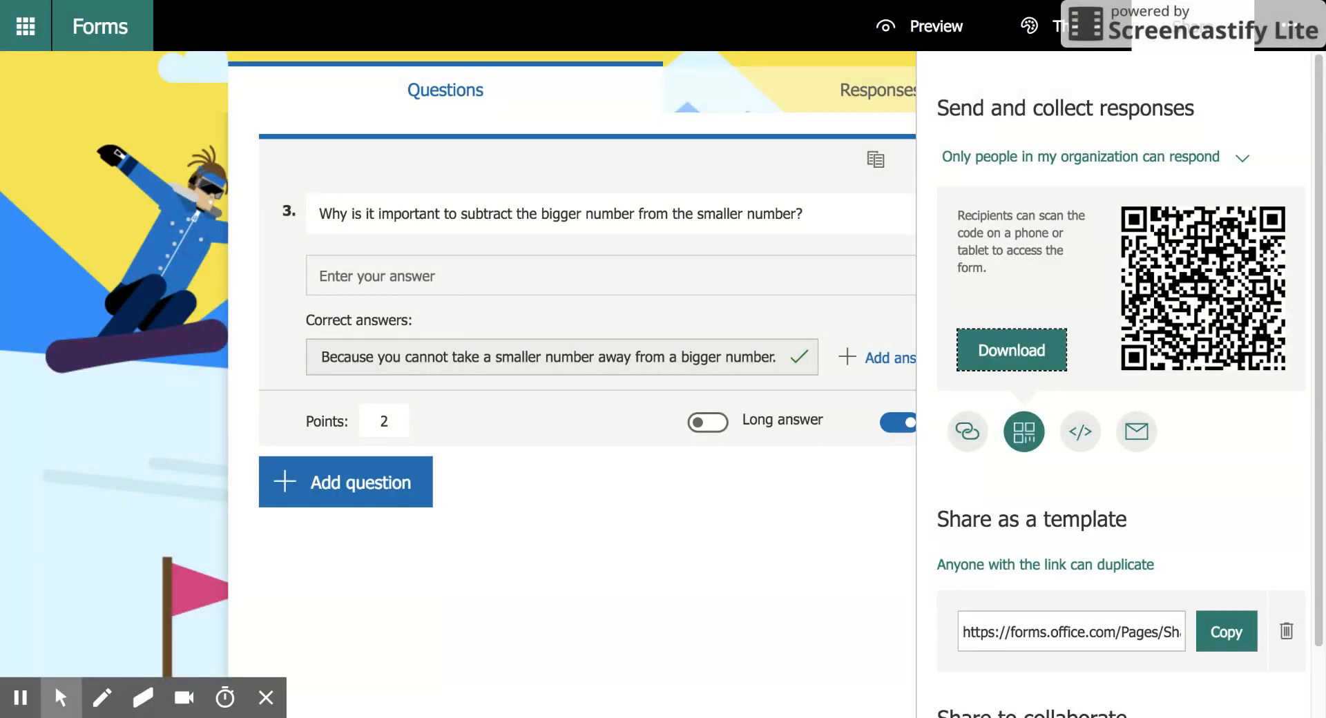
click(1080, 432)
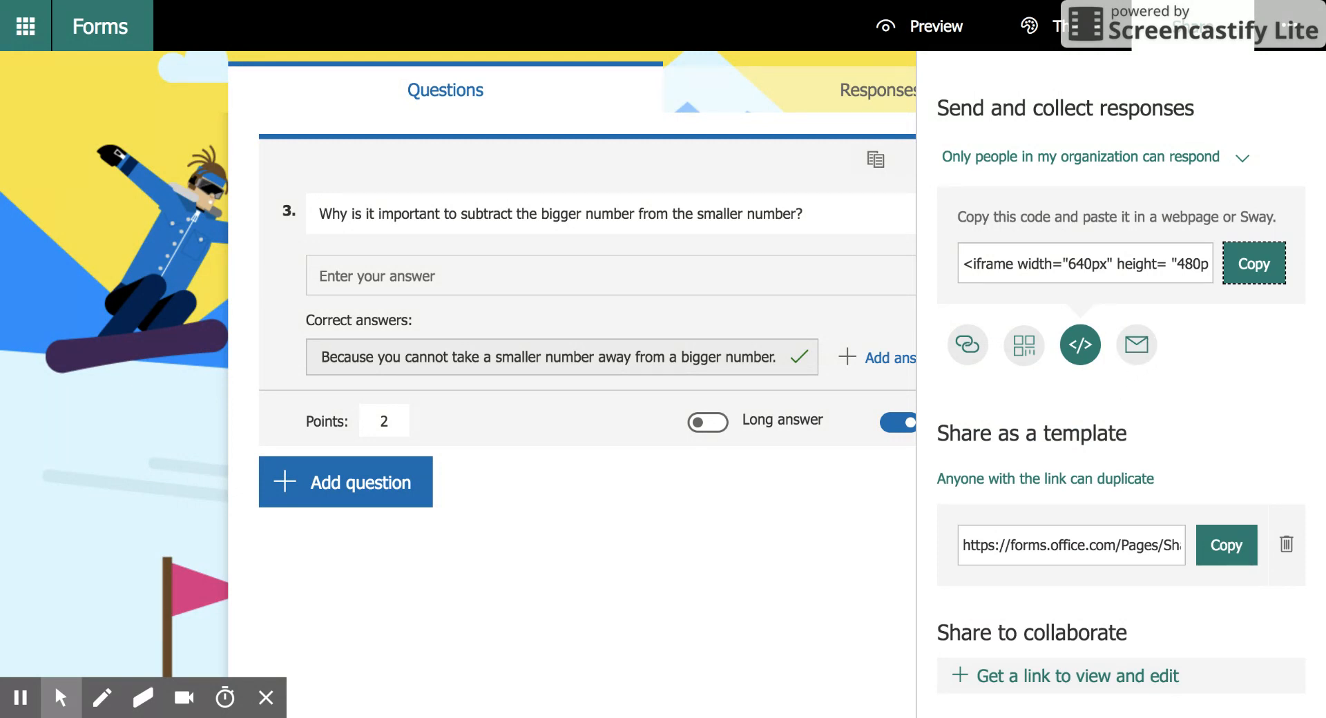
click(1127, 340)
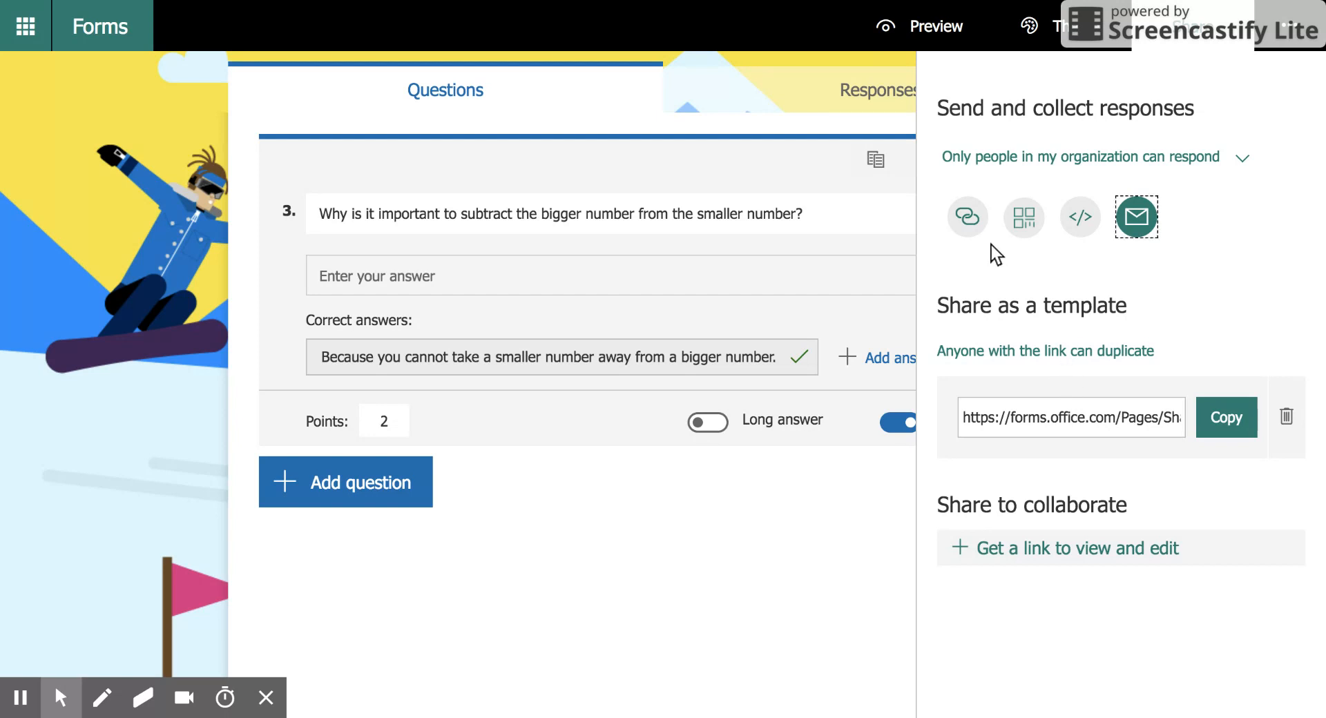
click(969, 219)
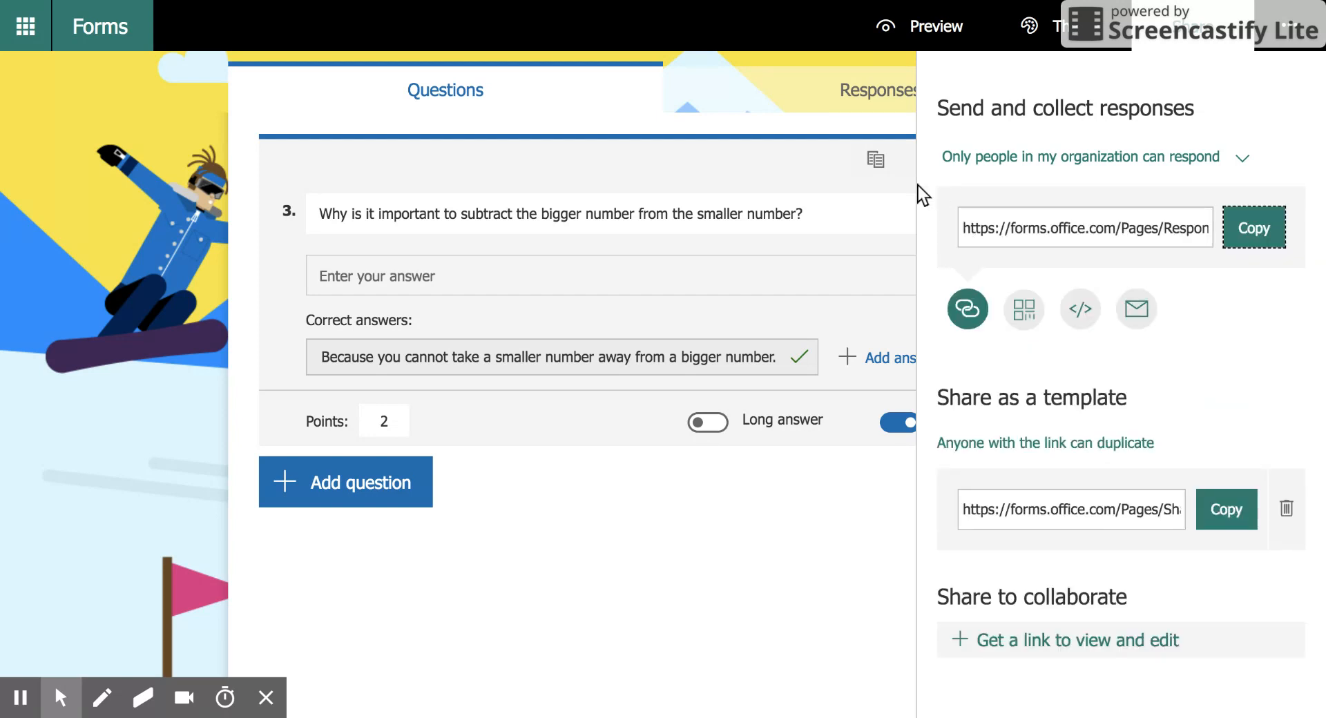